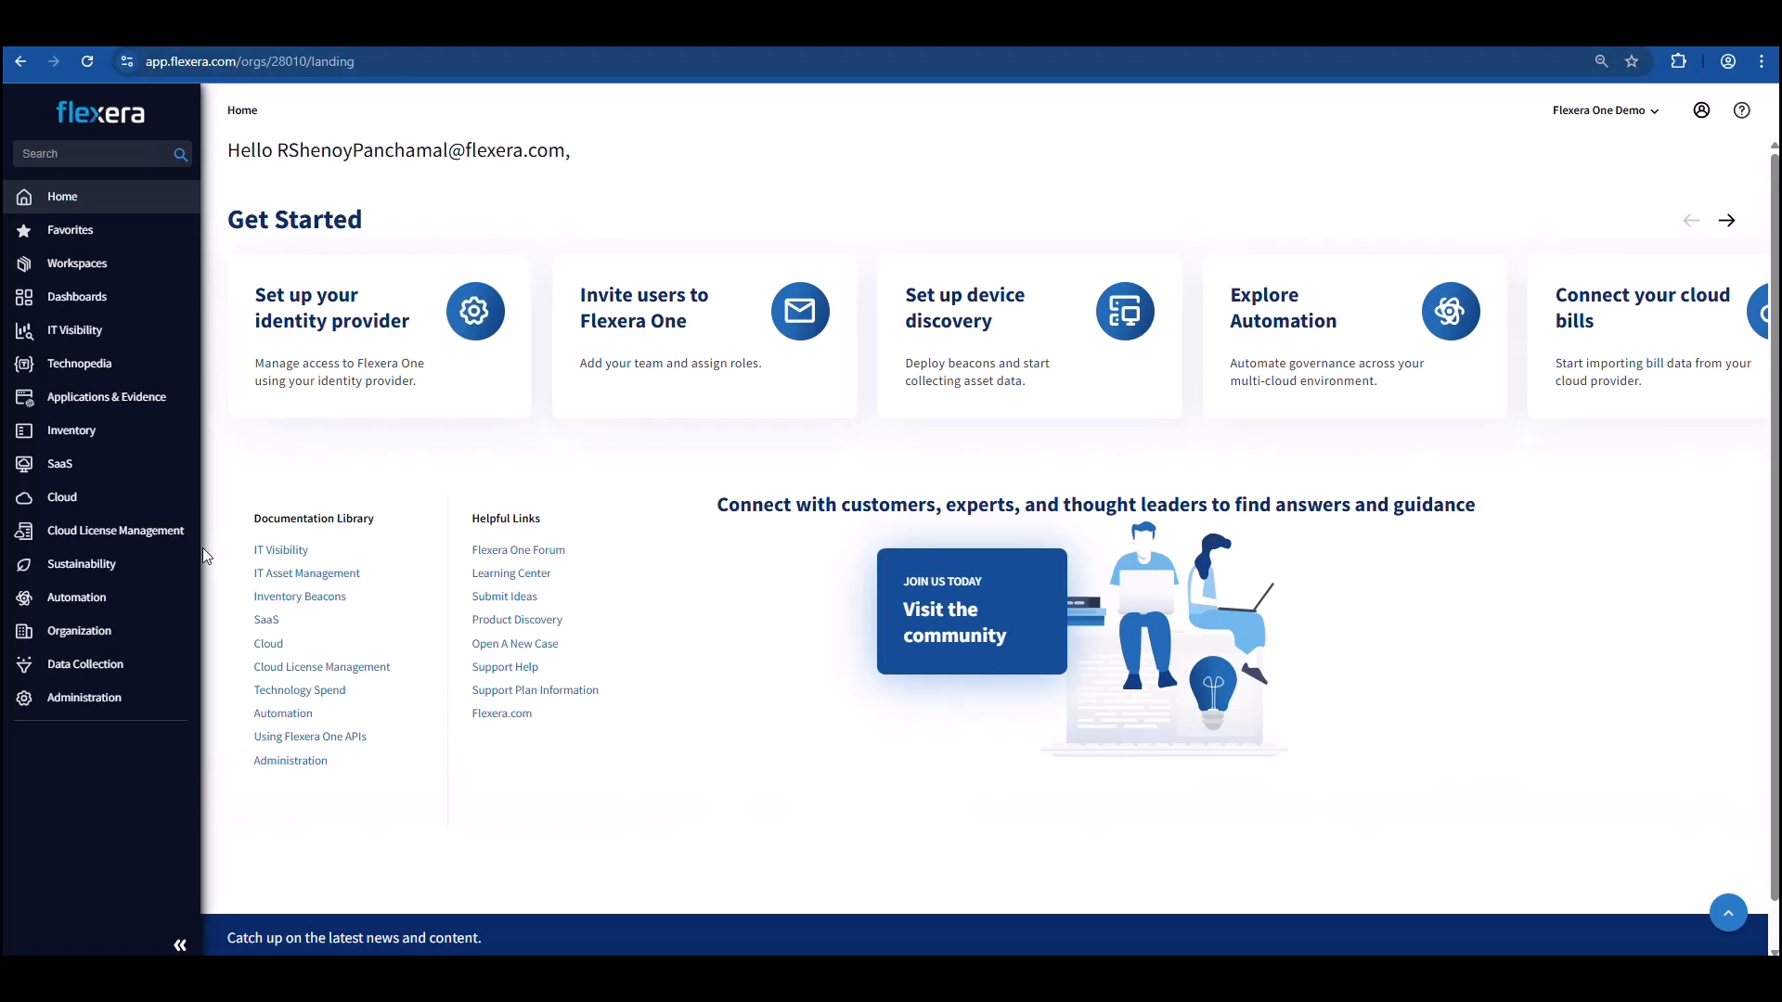
Open the Automation Catalog and search its templates for "azure rightsize sql".
mouse_move(176, 613)
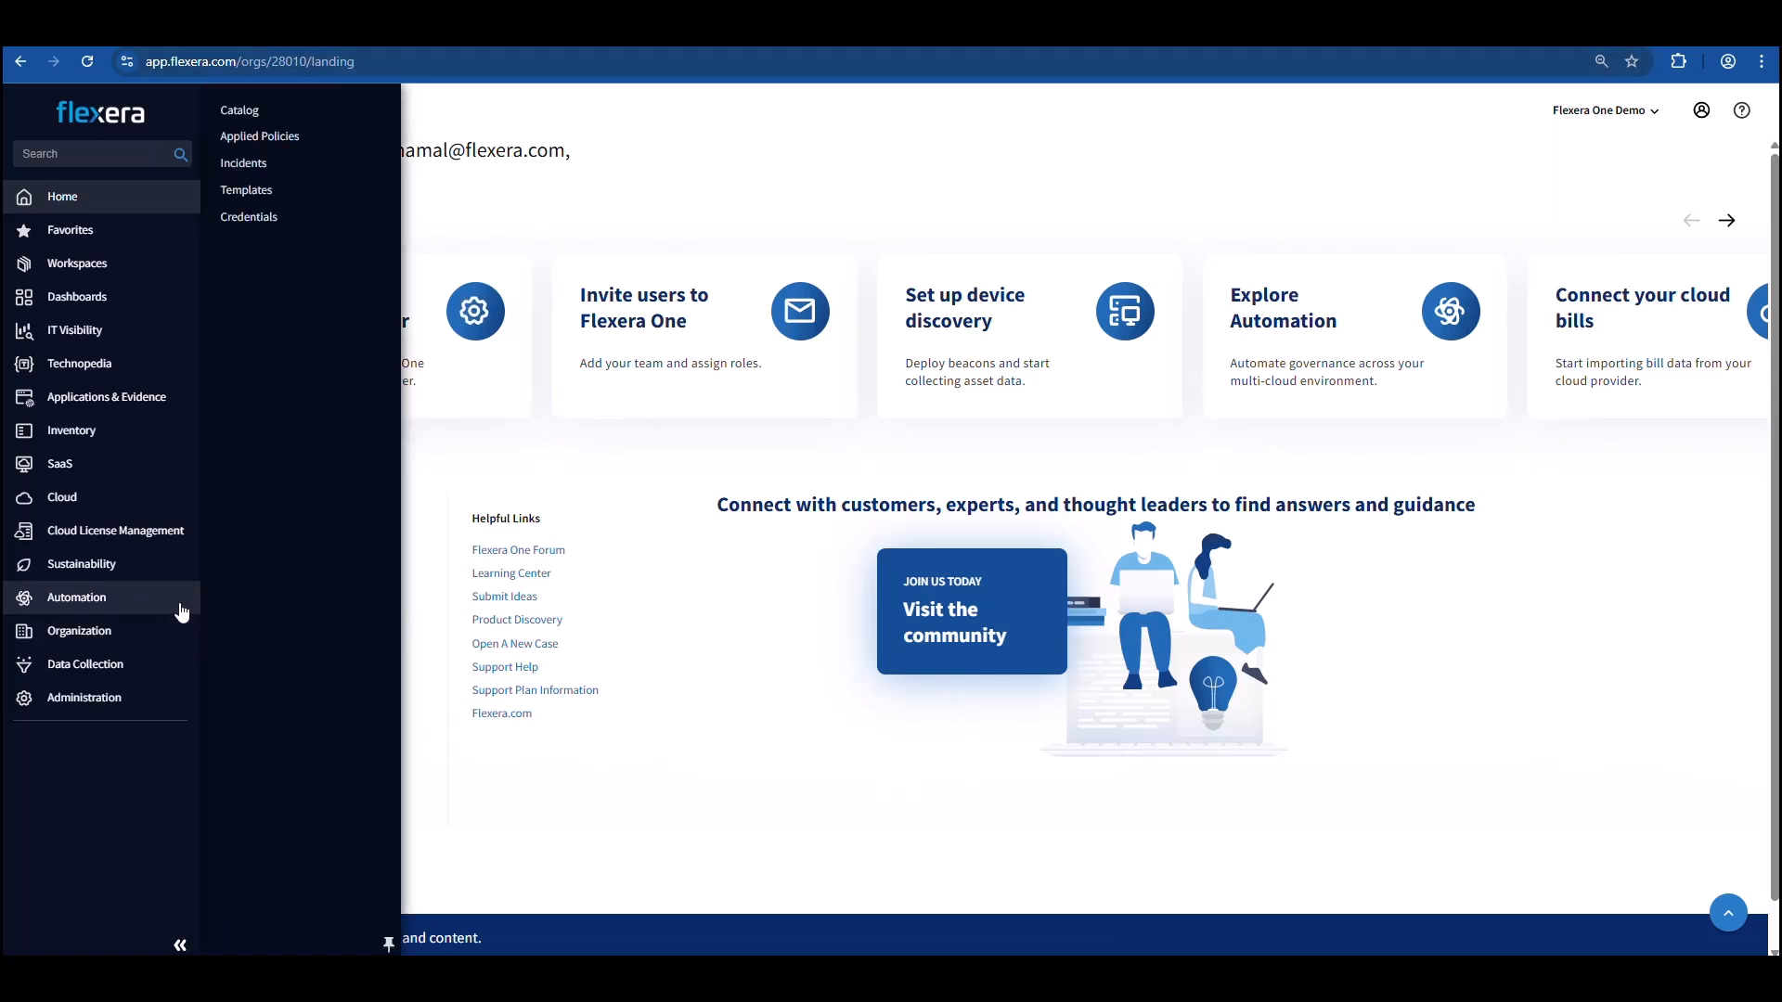
click(267, 112)
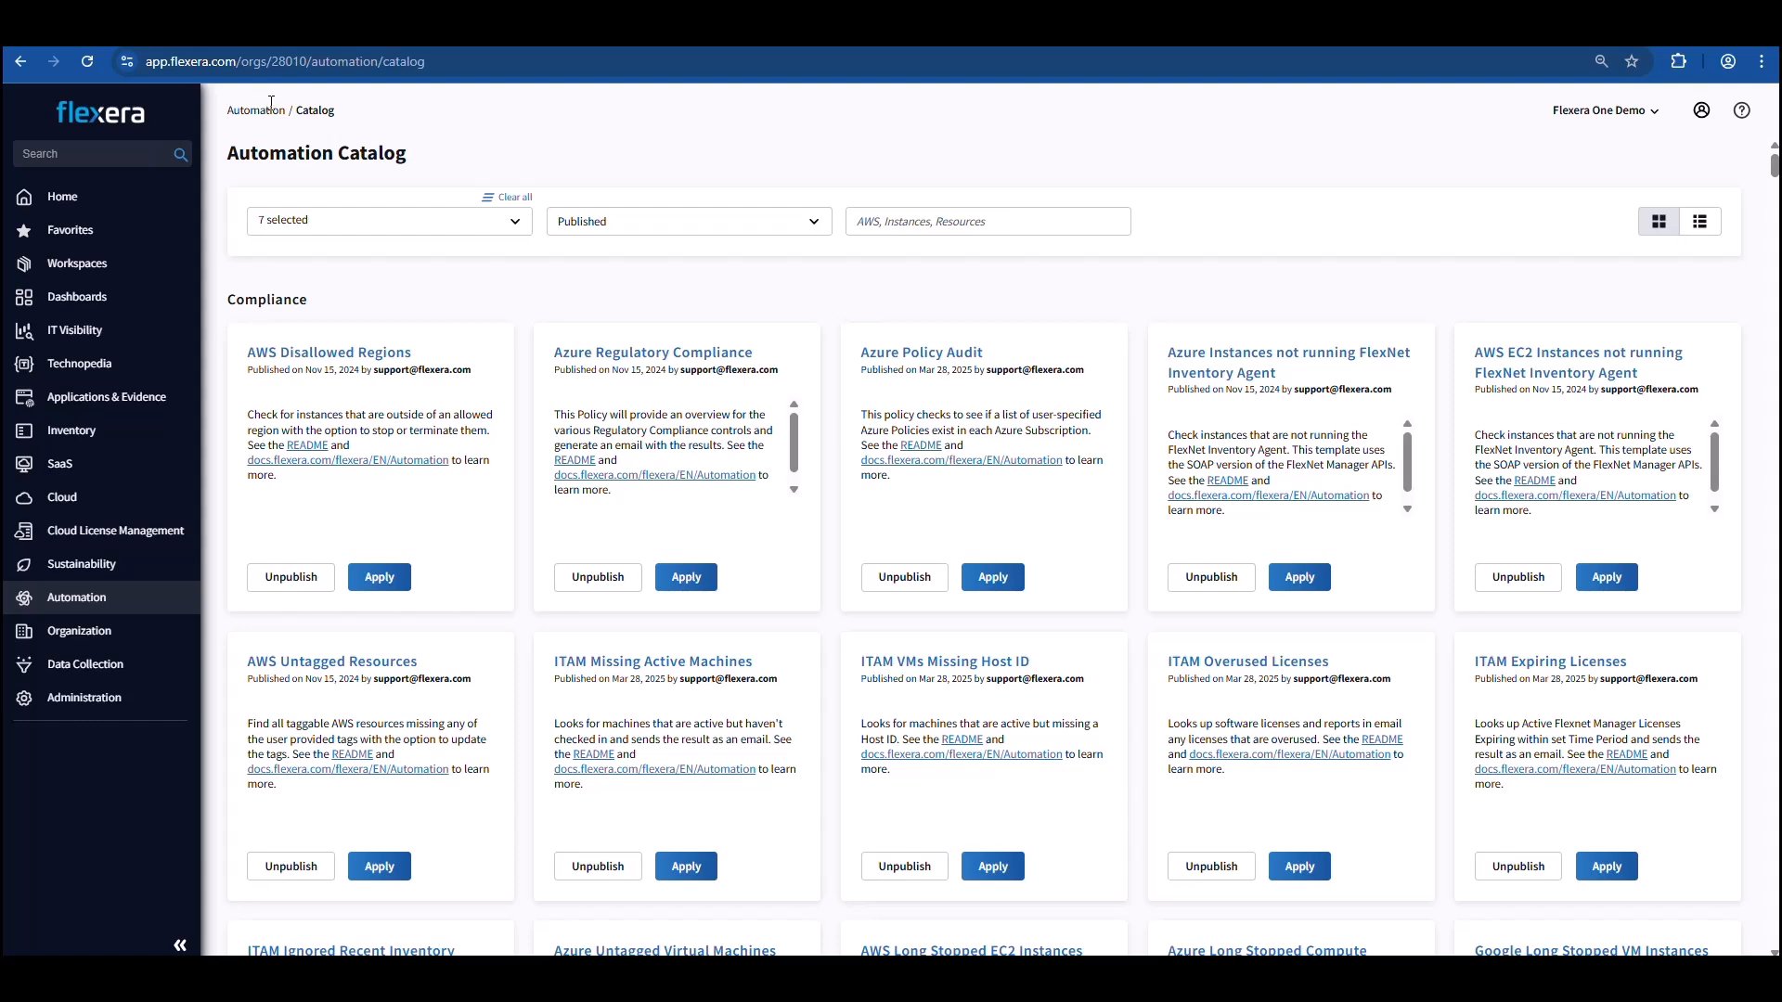
click(868, 221)
text(azure rightsize sql)
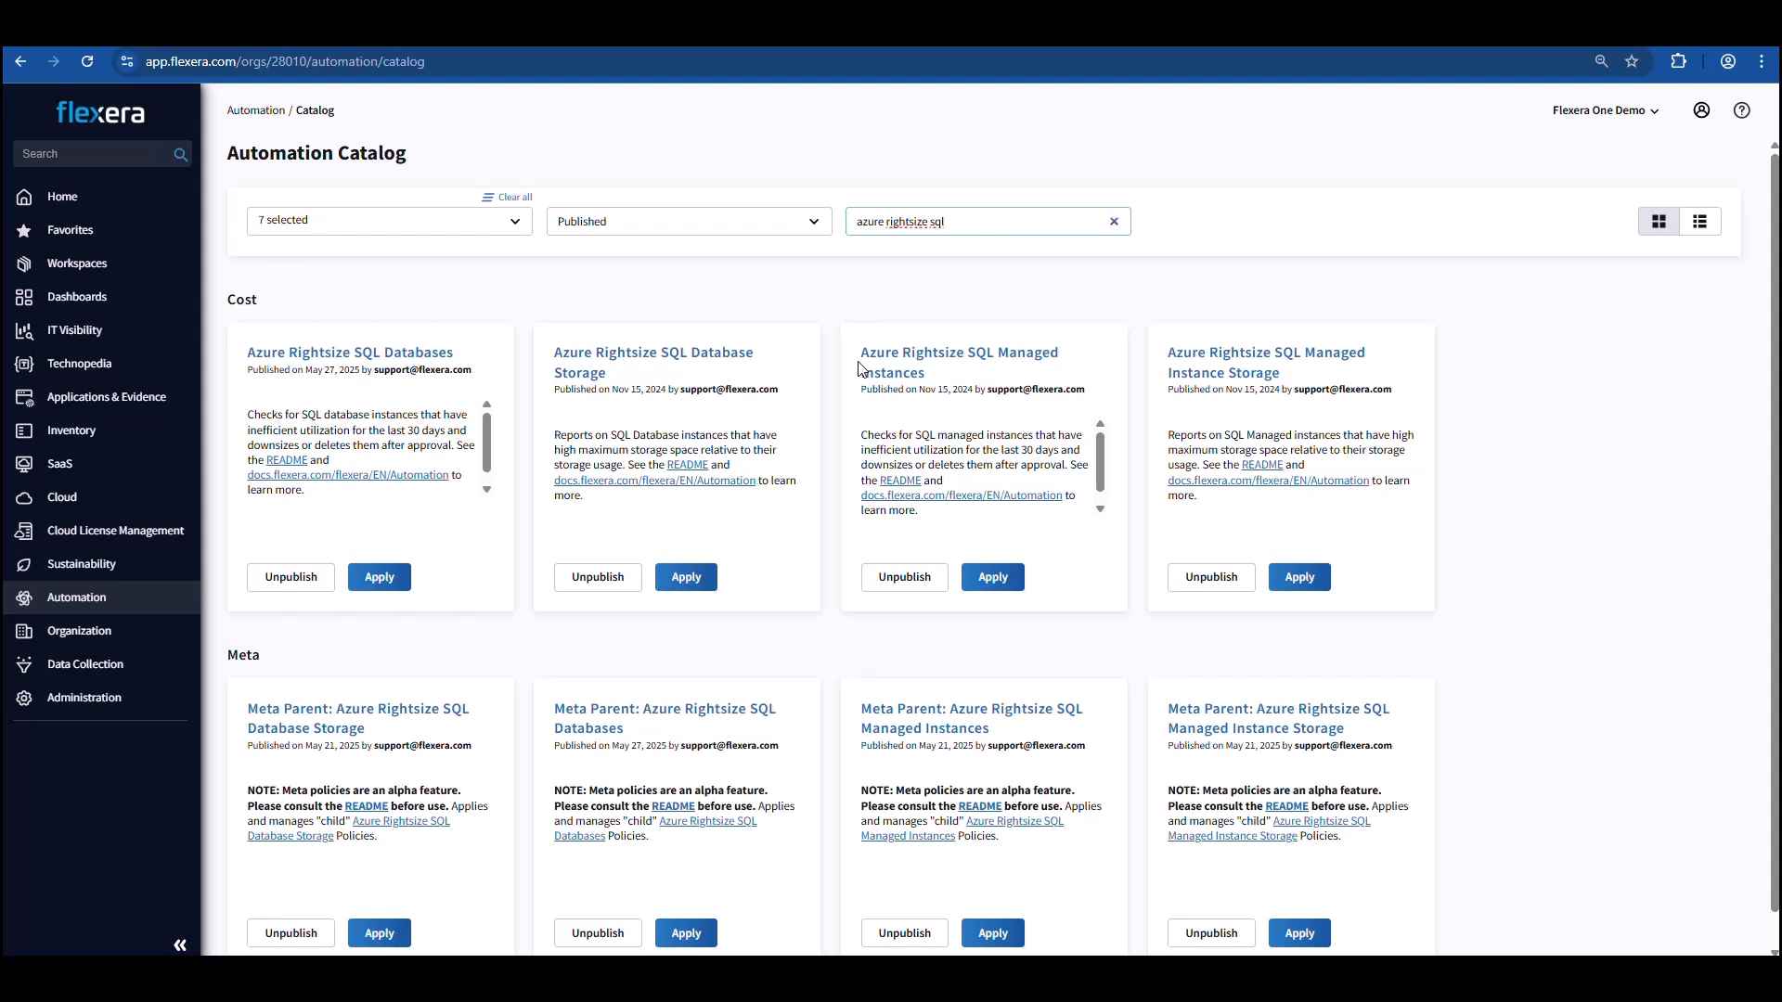
Open the README of Azure Rightsize SQL Databases in a new tab and review its savings details, input parameters and policy actions.
right_click(293, 462)
click(326, 480)
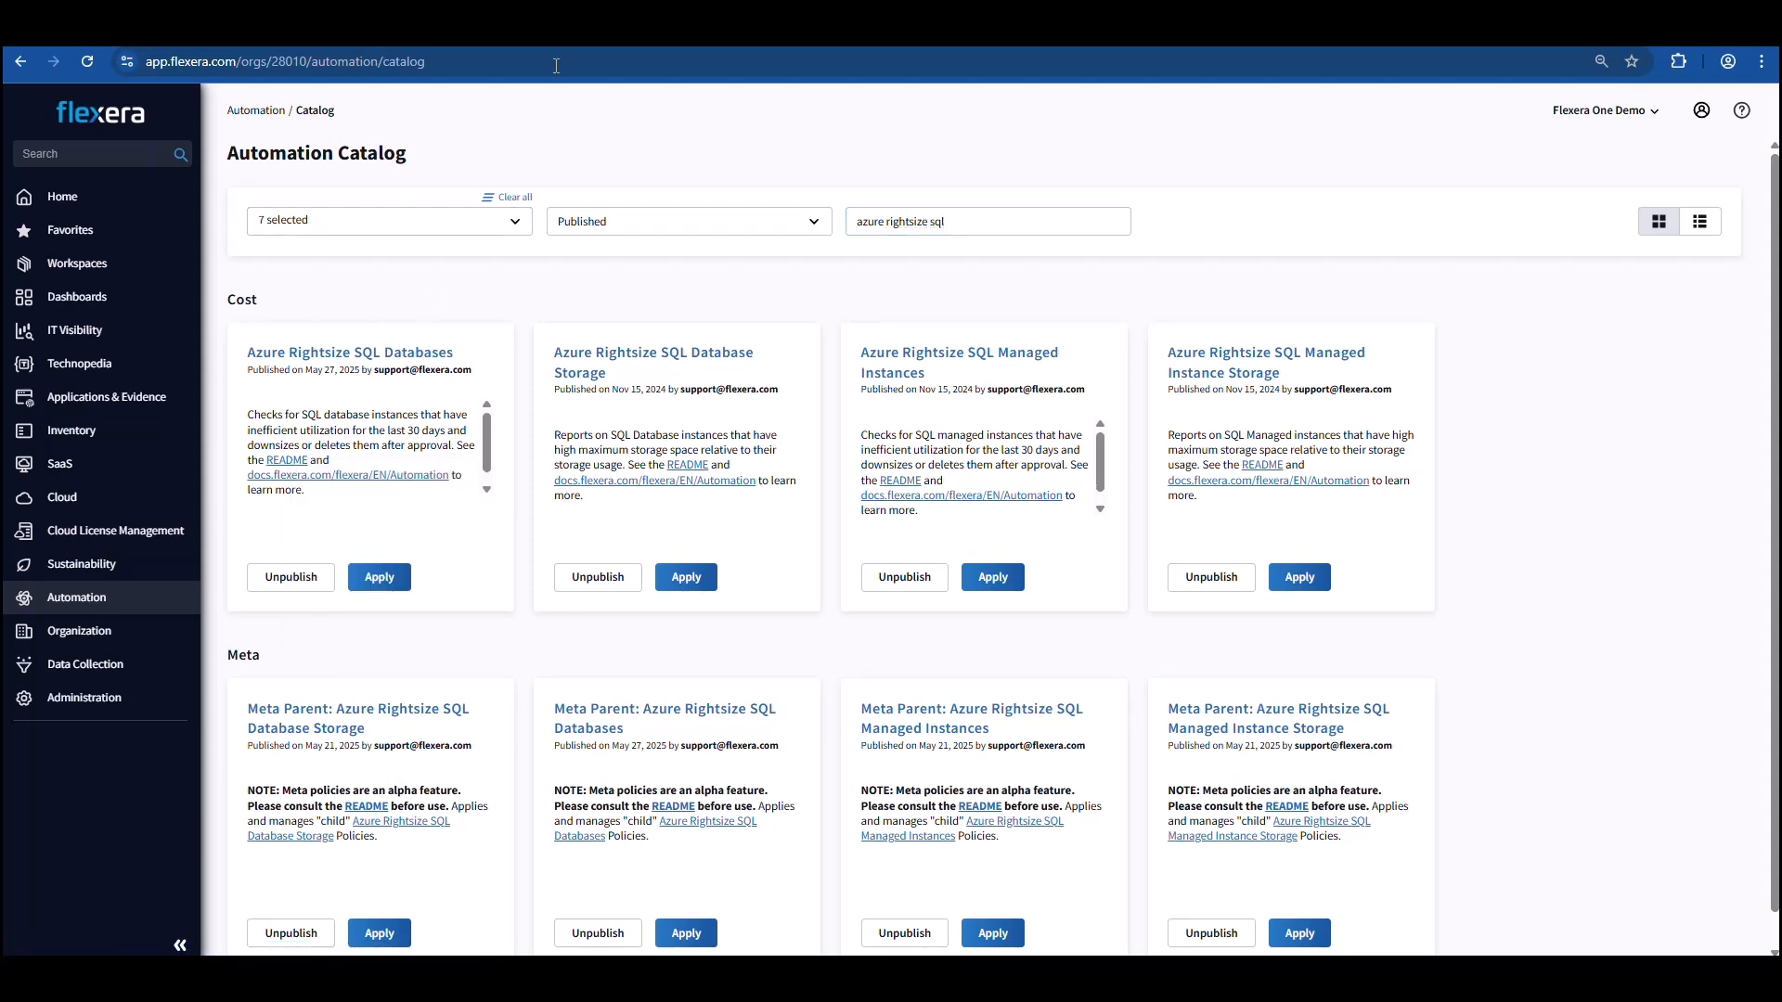
key(ctrl+Tab)
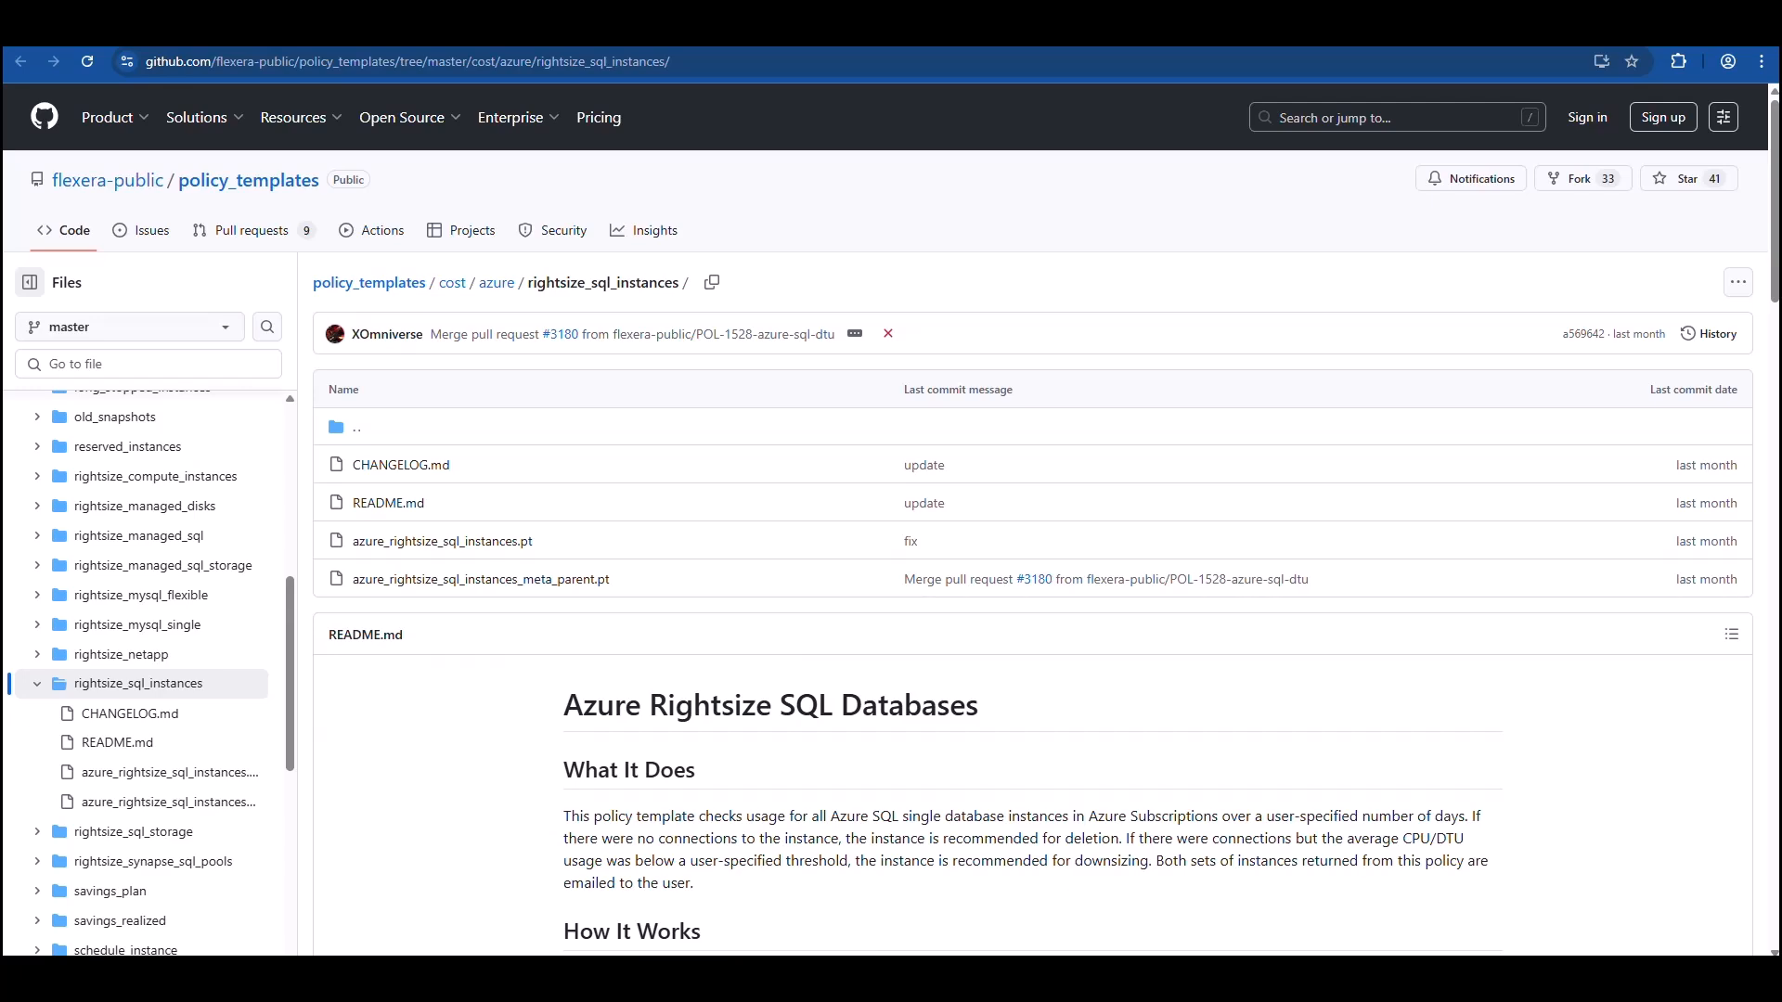
scroll(1254, 432, down, 3)
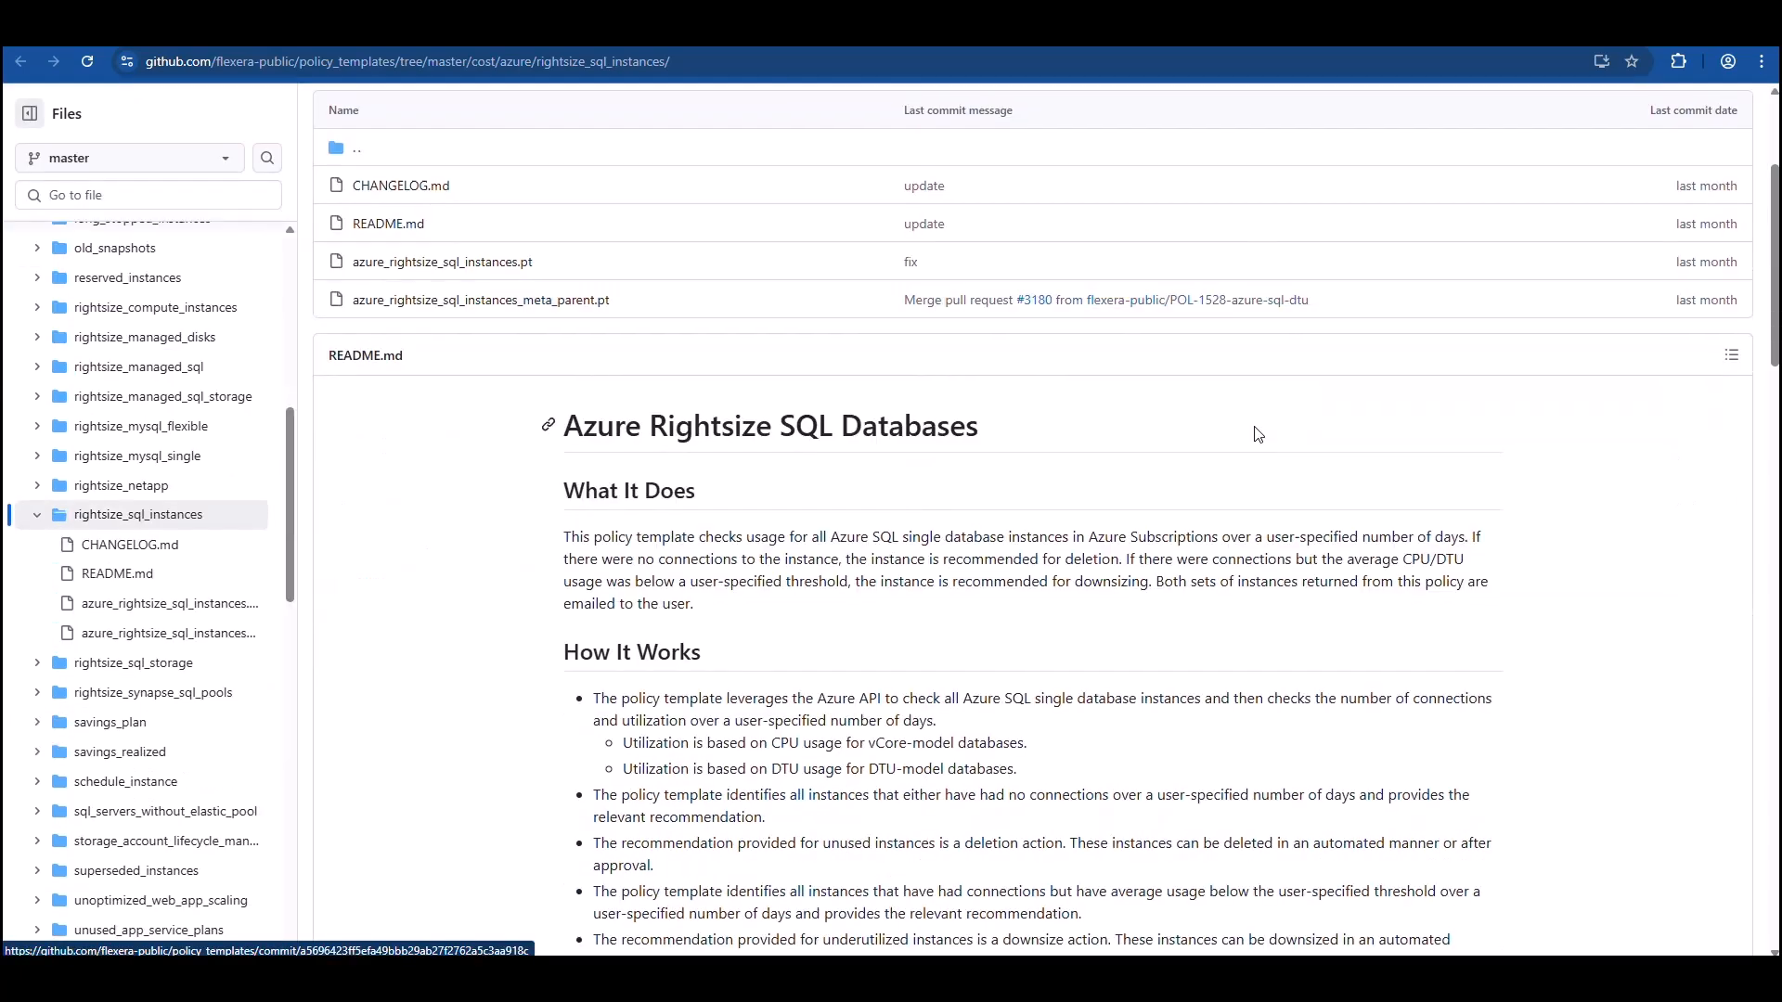
scroll(1258, 435, down, 7)
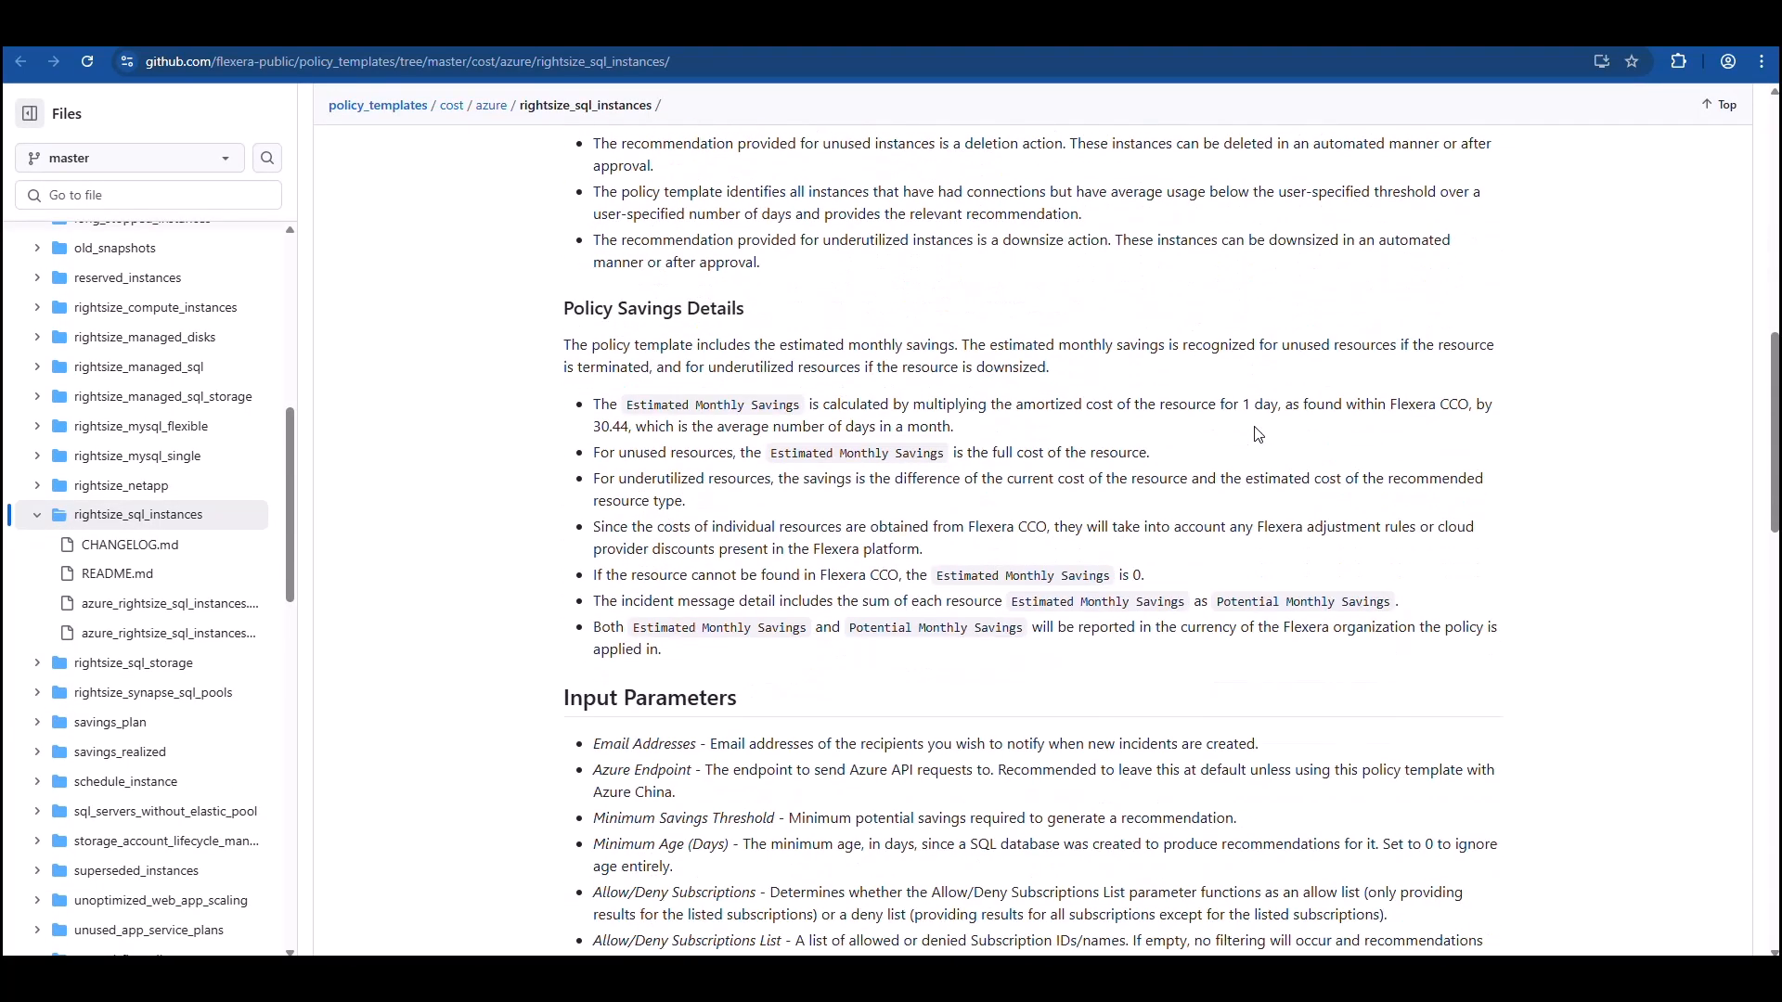
scroll(1258, 435, down, 6)
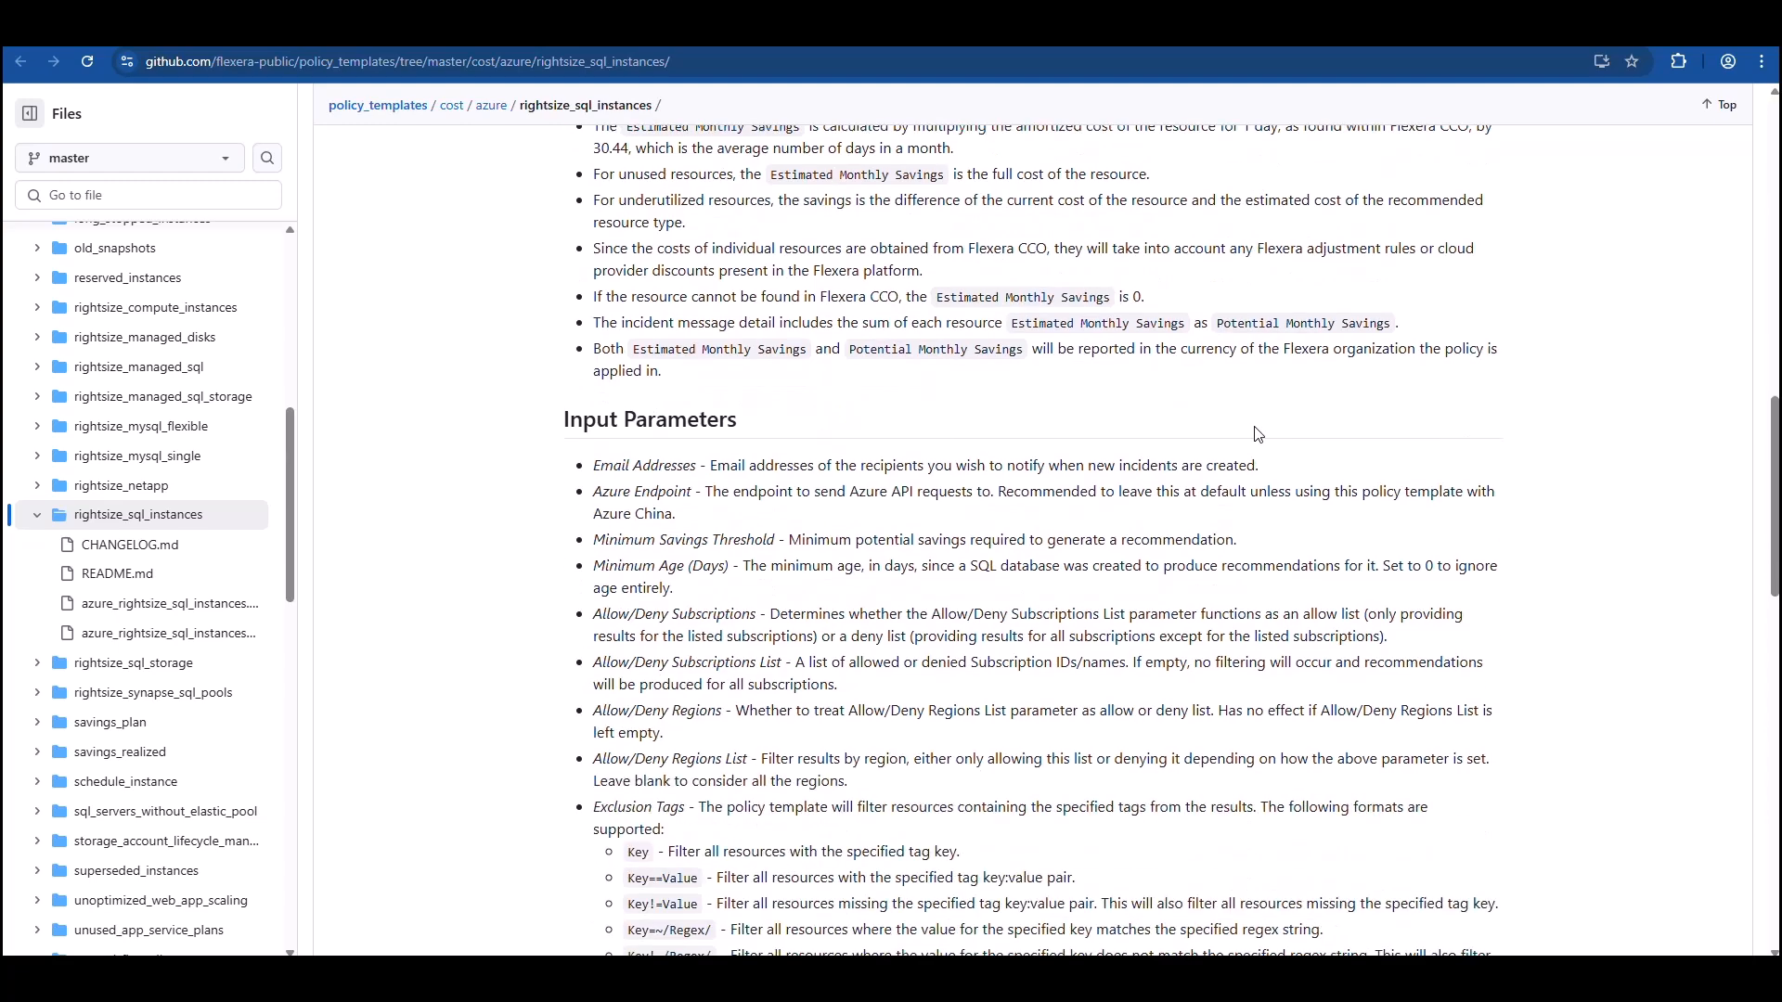
scroll(1257, 434, down, 6)
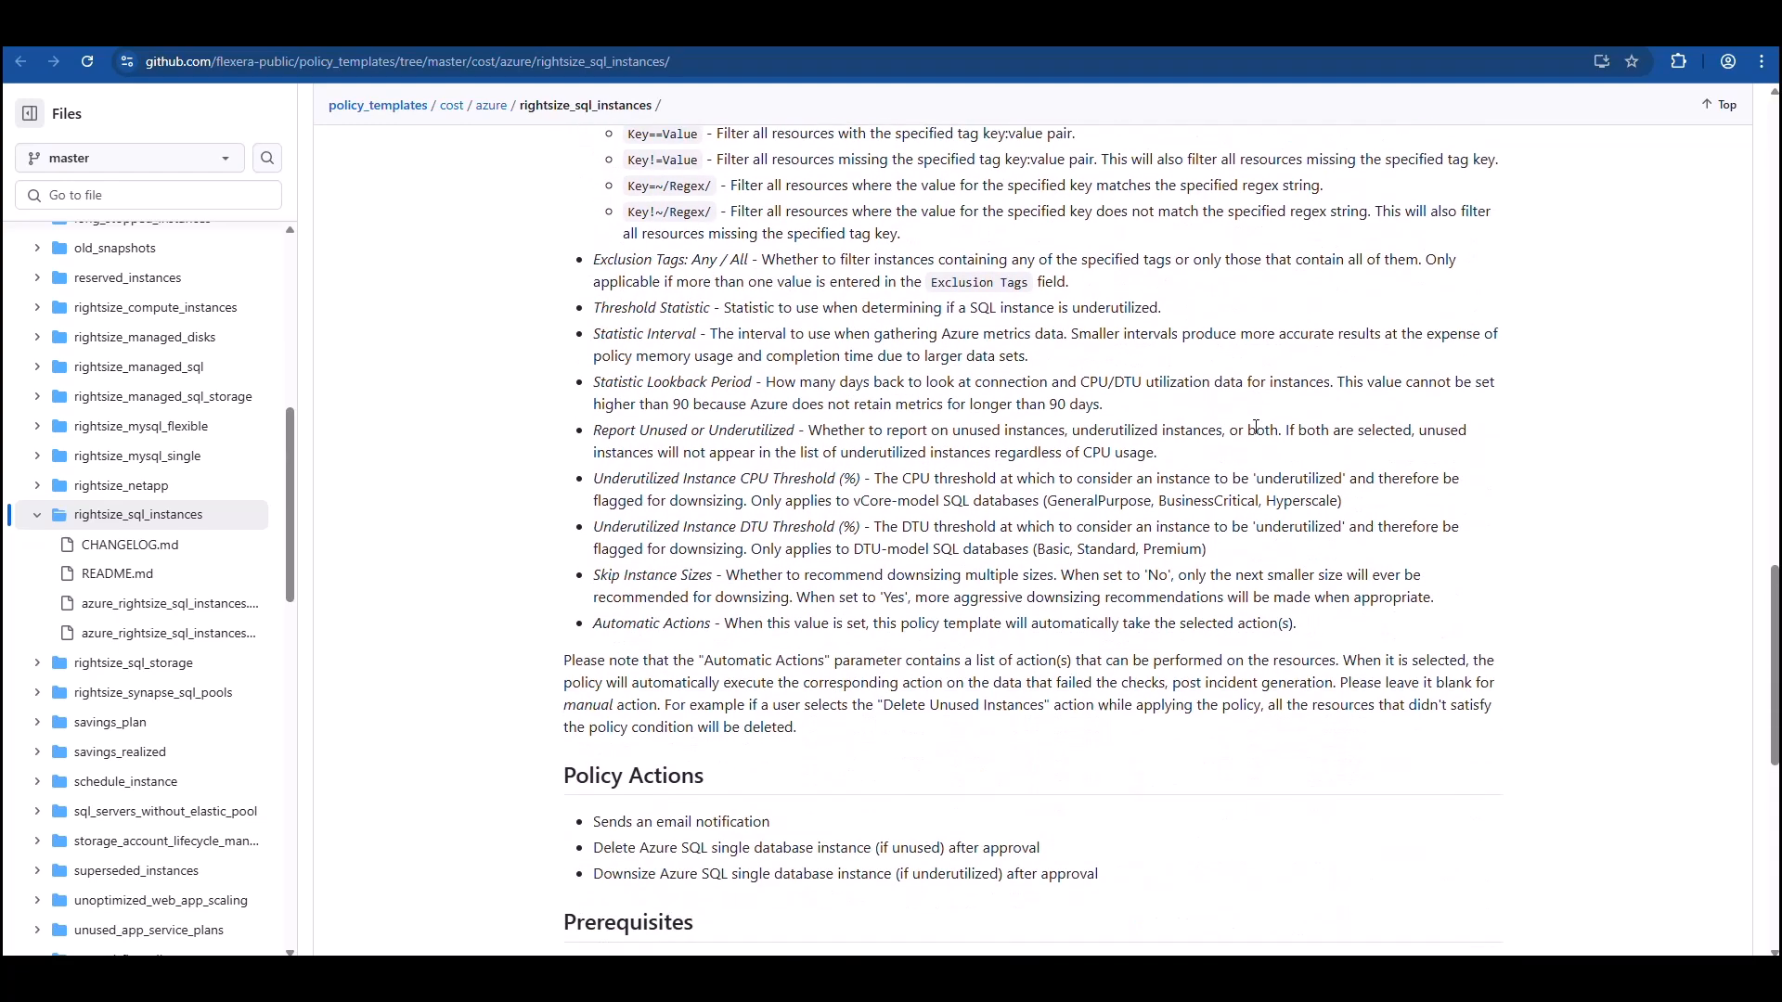
scroll(1256, 427, up, 10)
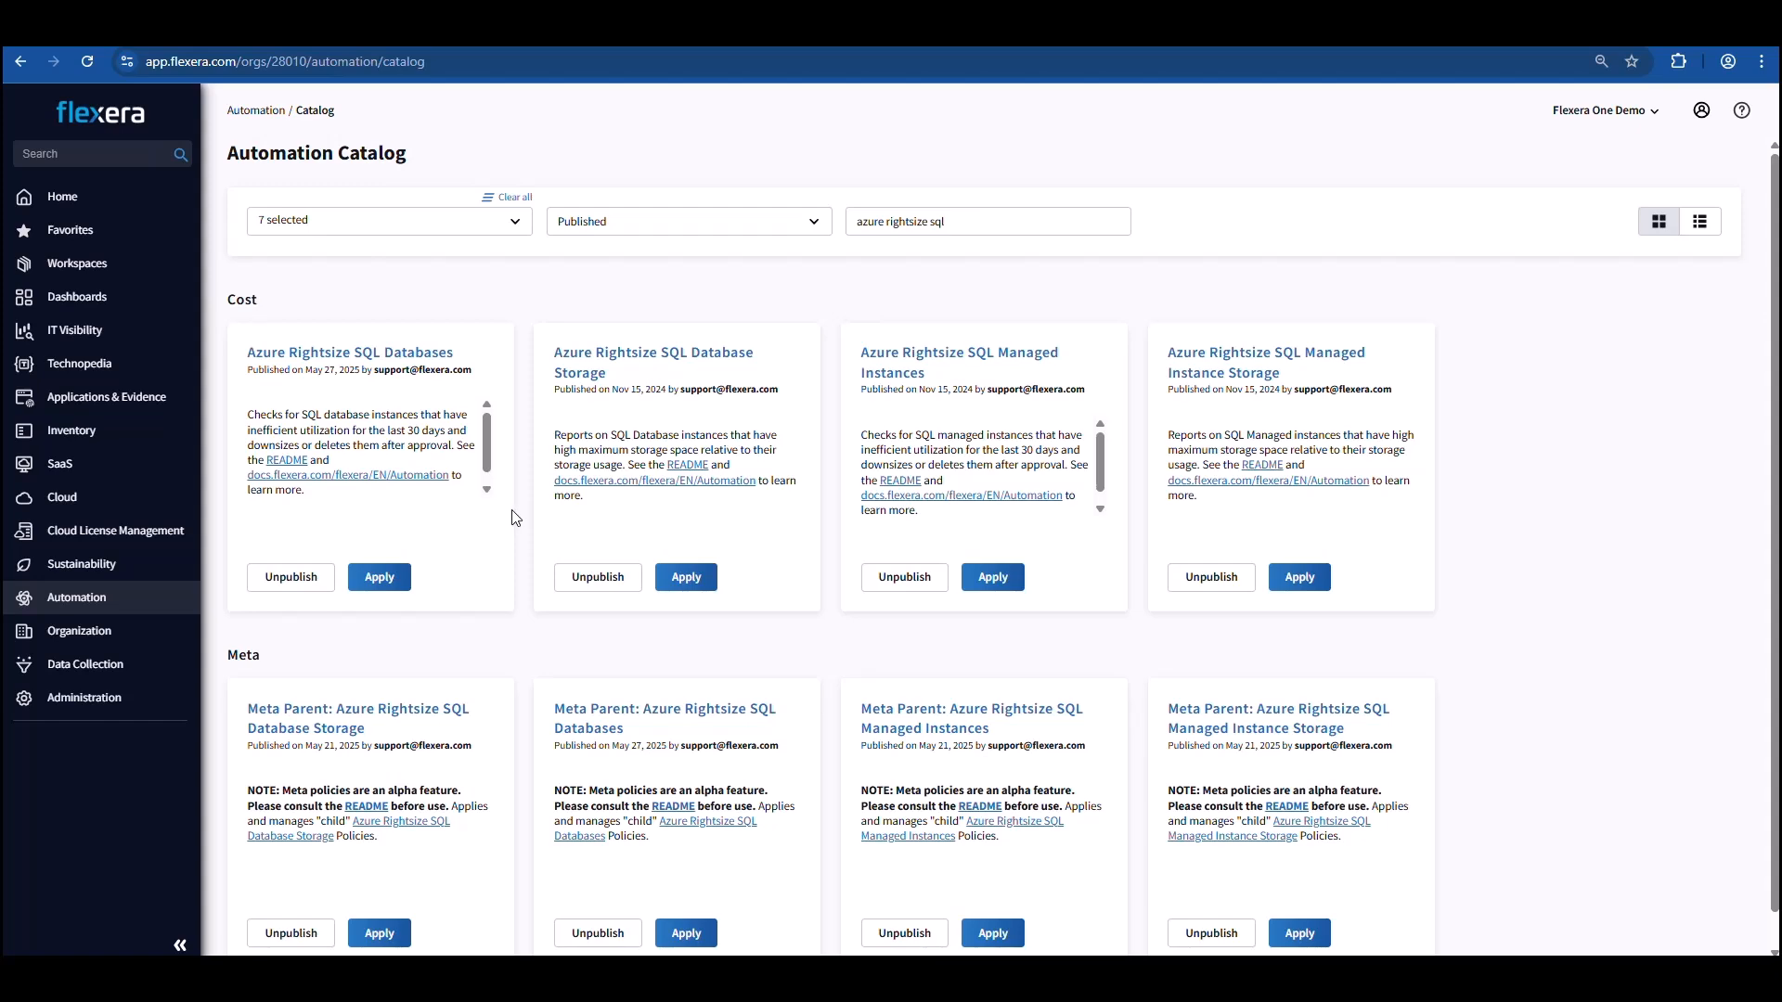
Open the Azure Rightsize SQL Databases template from the catalog and start applying it as a policy.
click(393, 358)
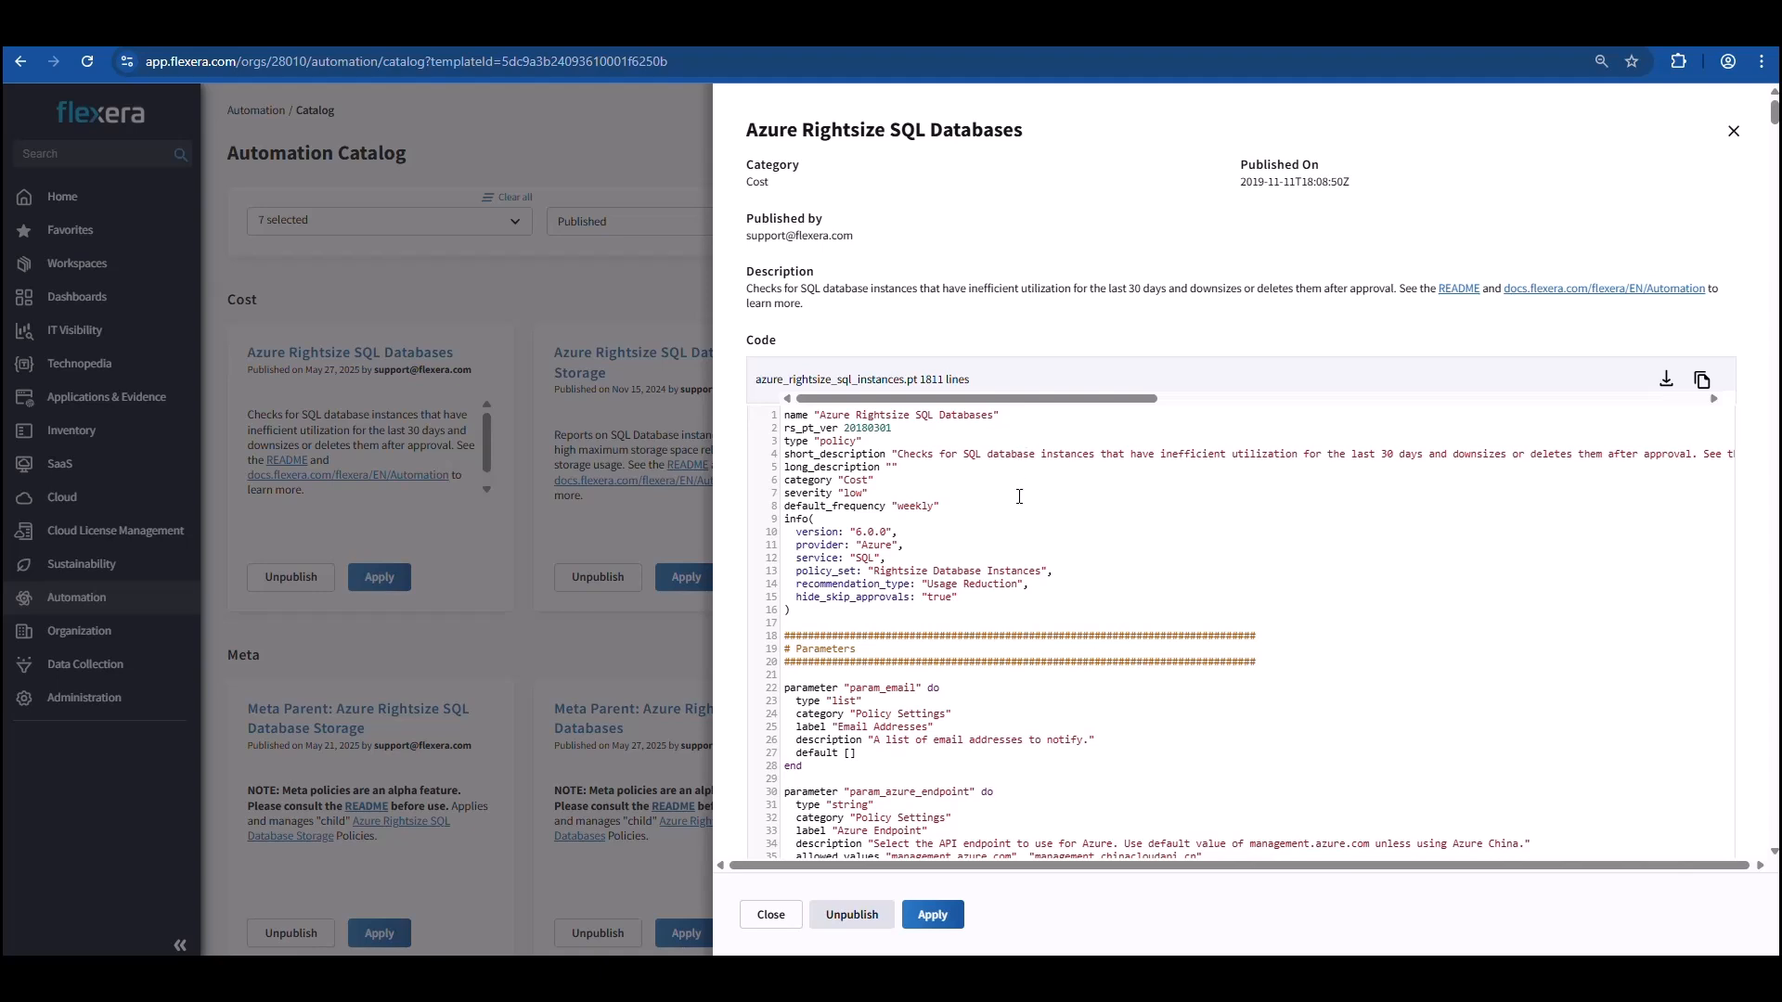
click(952, 917)
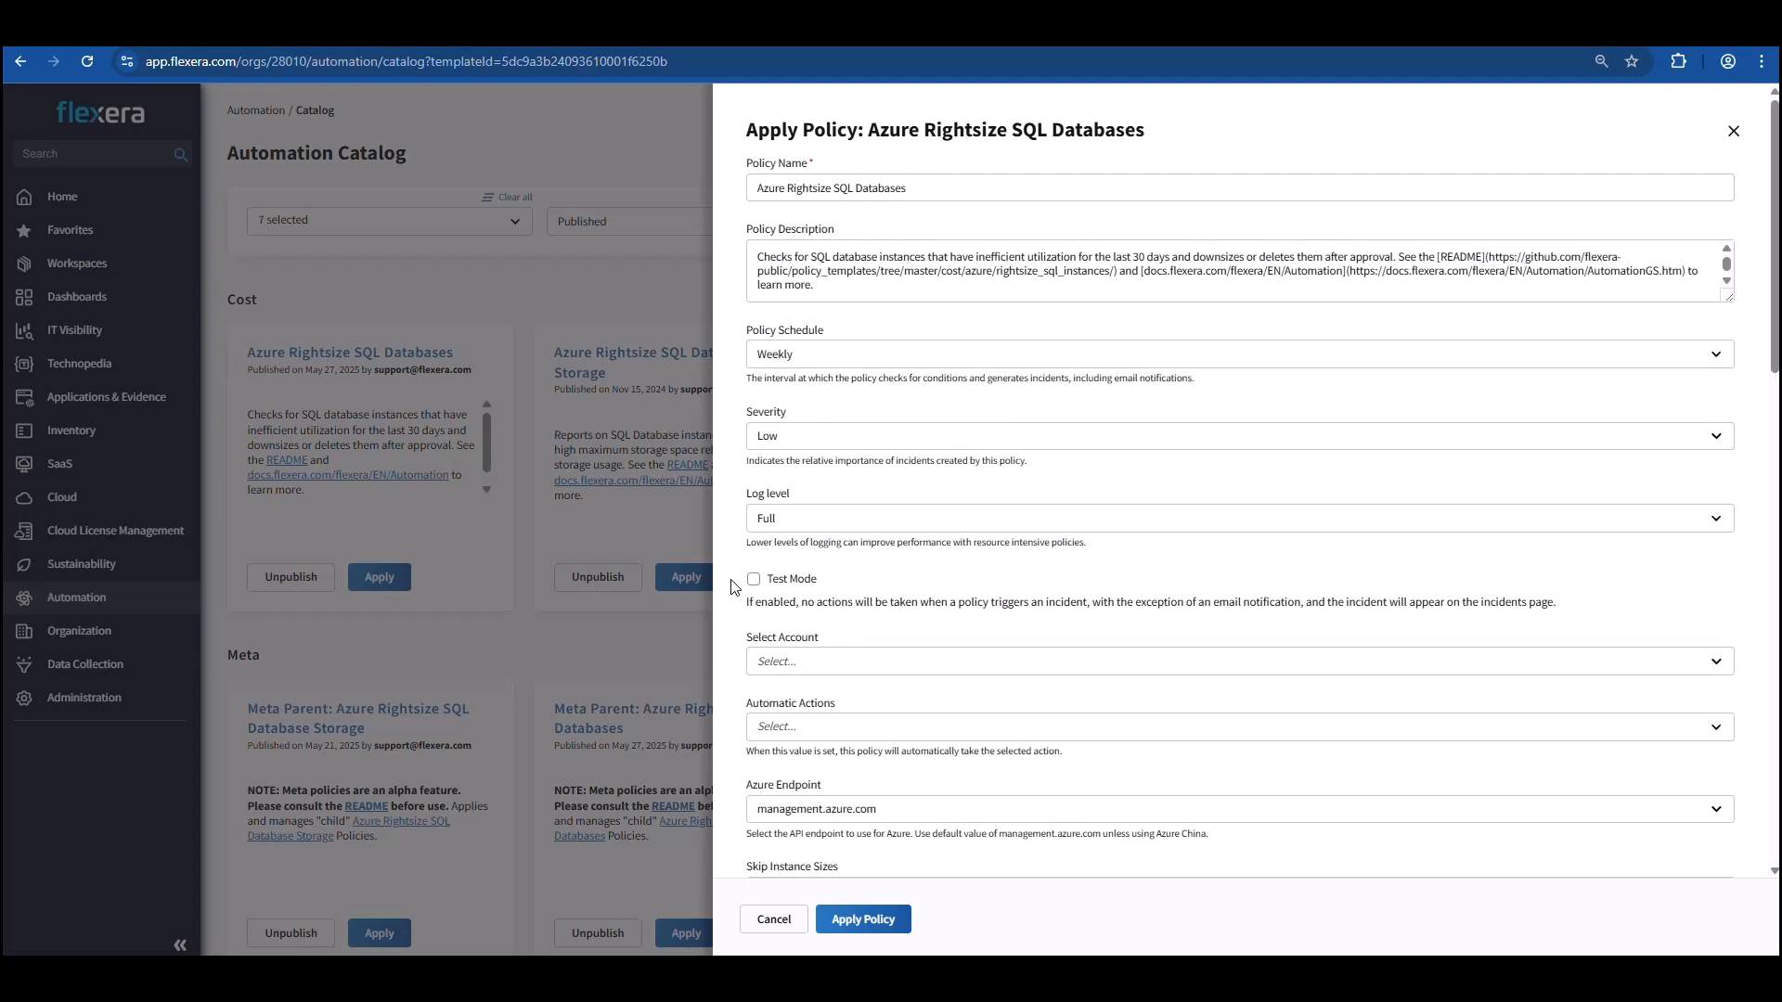
Review the policy parameters, including the choices for Statistic Interval and Threshold Statistic, without changing them.
scroll(733, 585, down, 12)
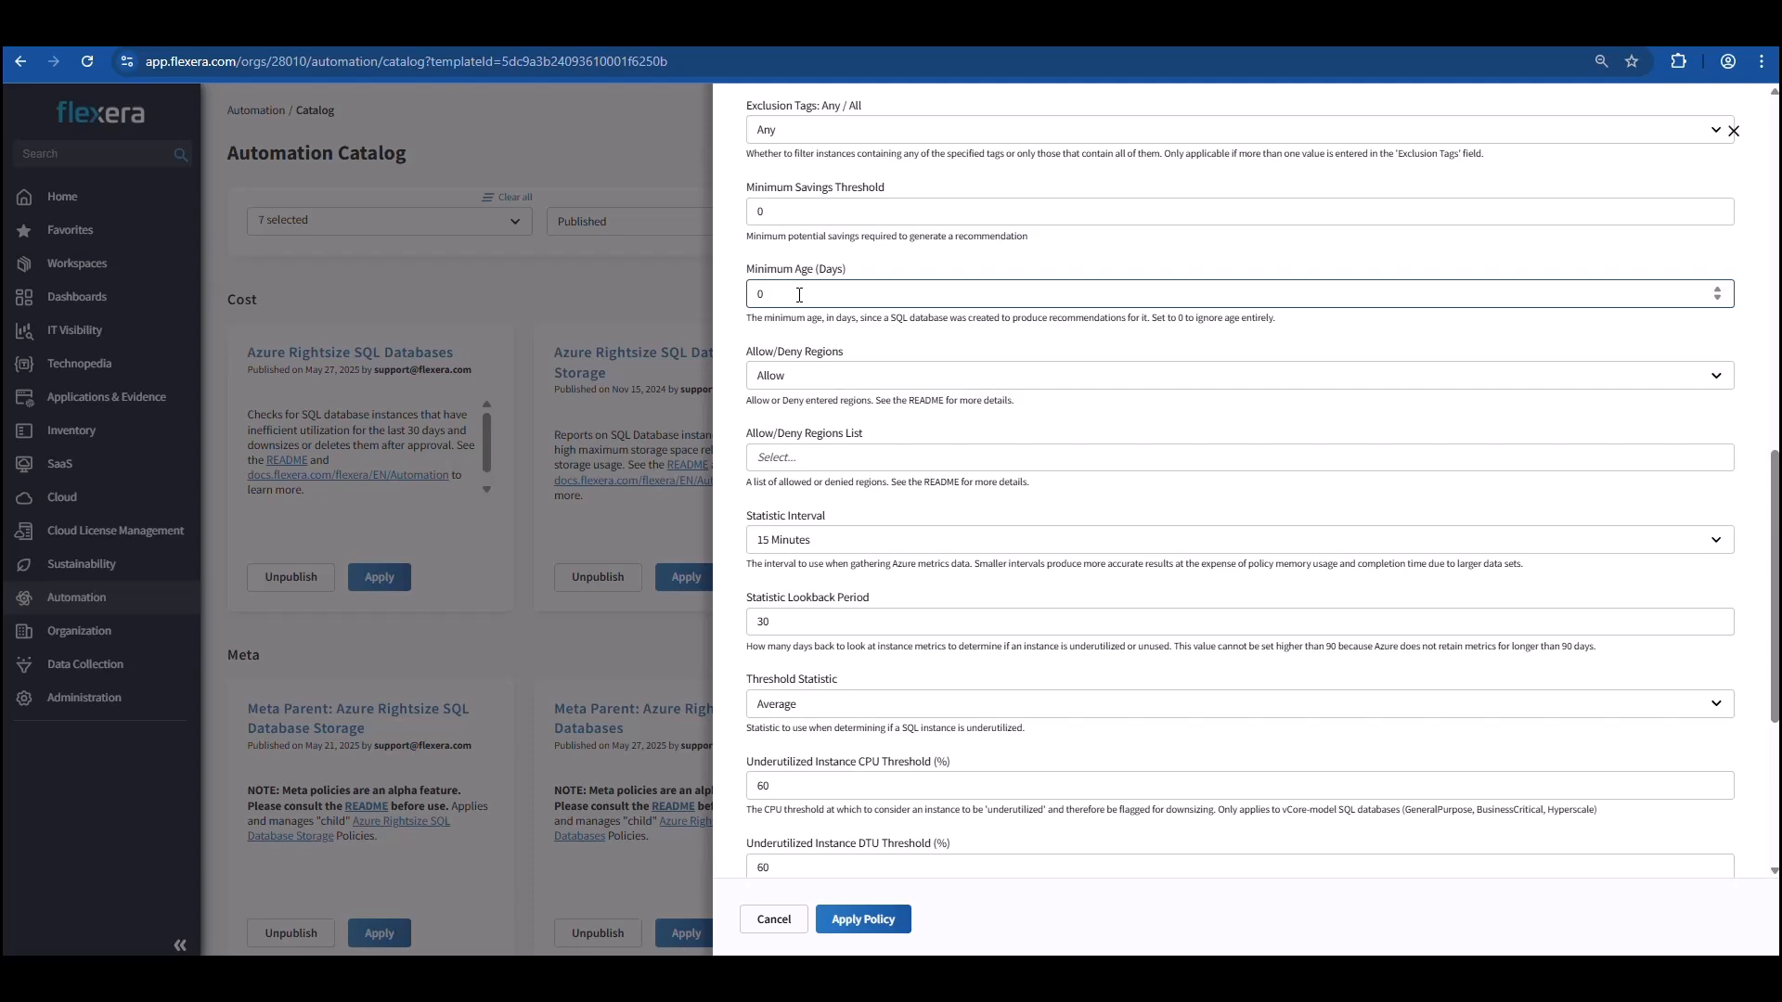
scroll(799, 296, down, 1)
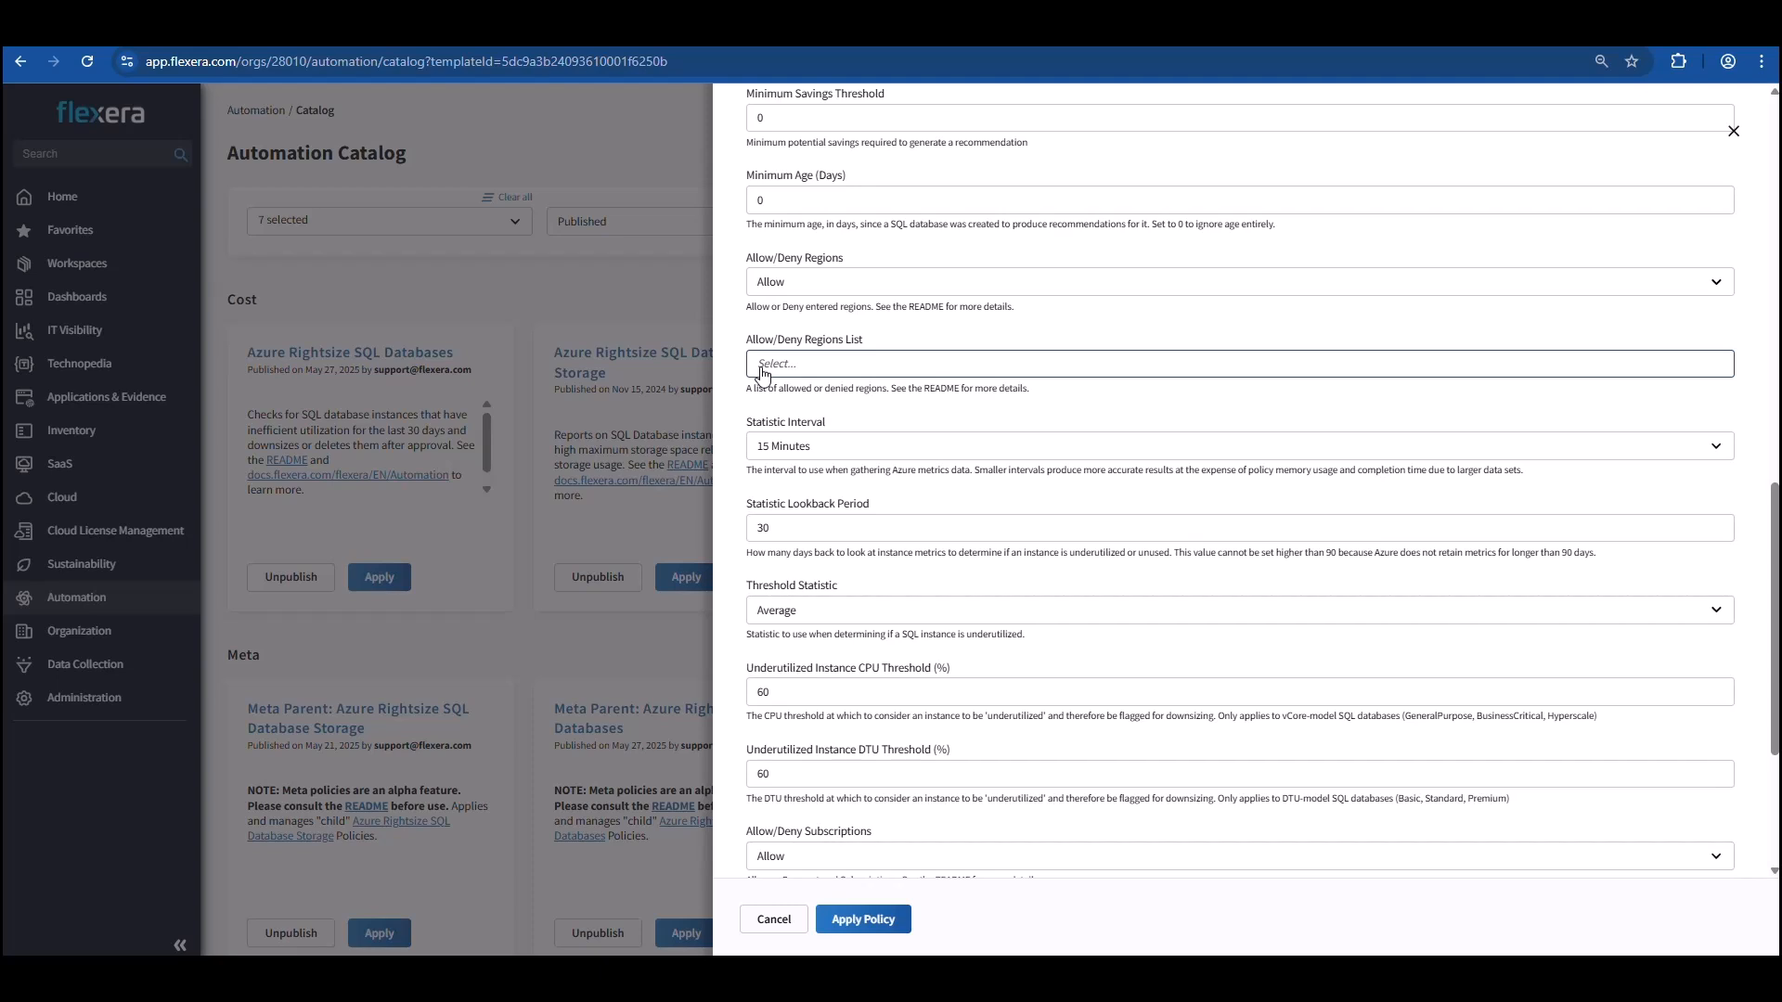
scroll(763, 372, down, 2)
click(766, 264)
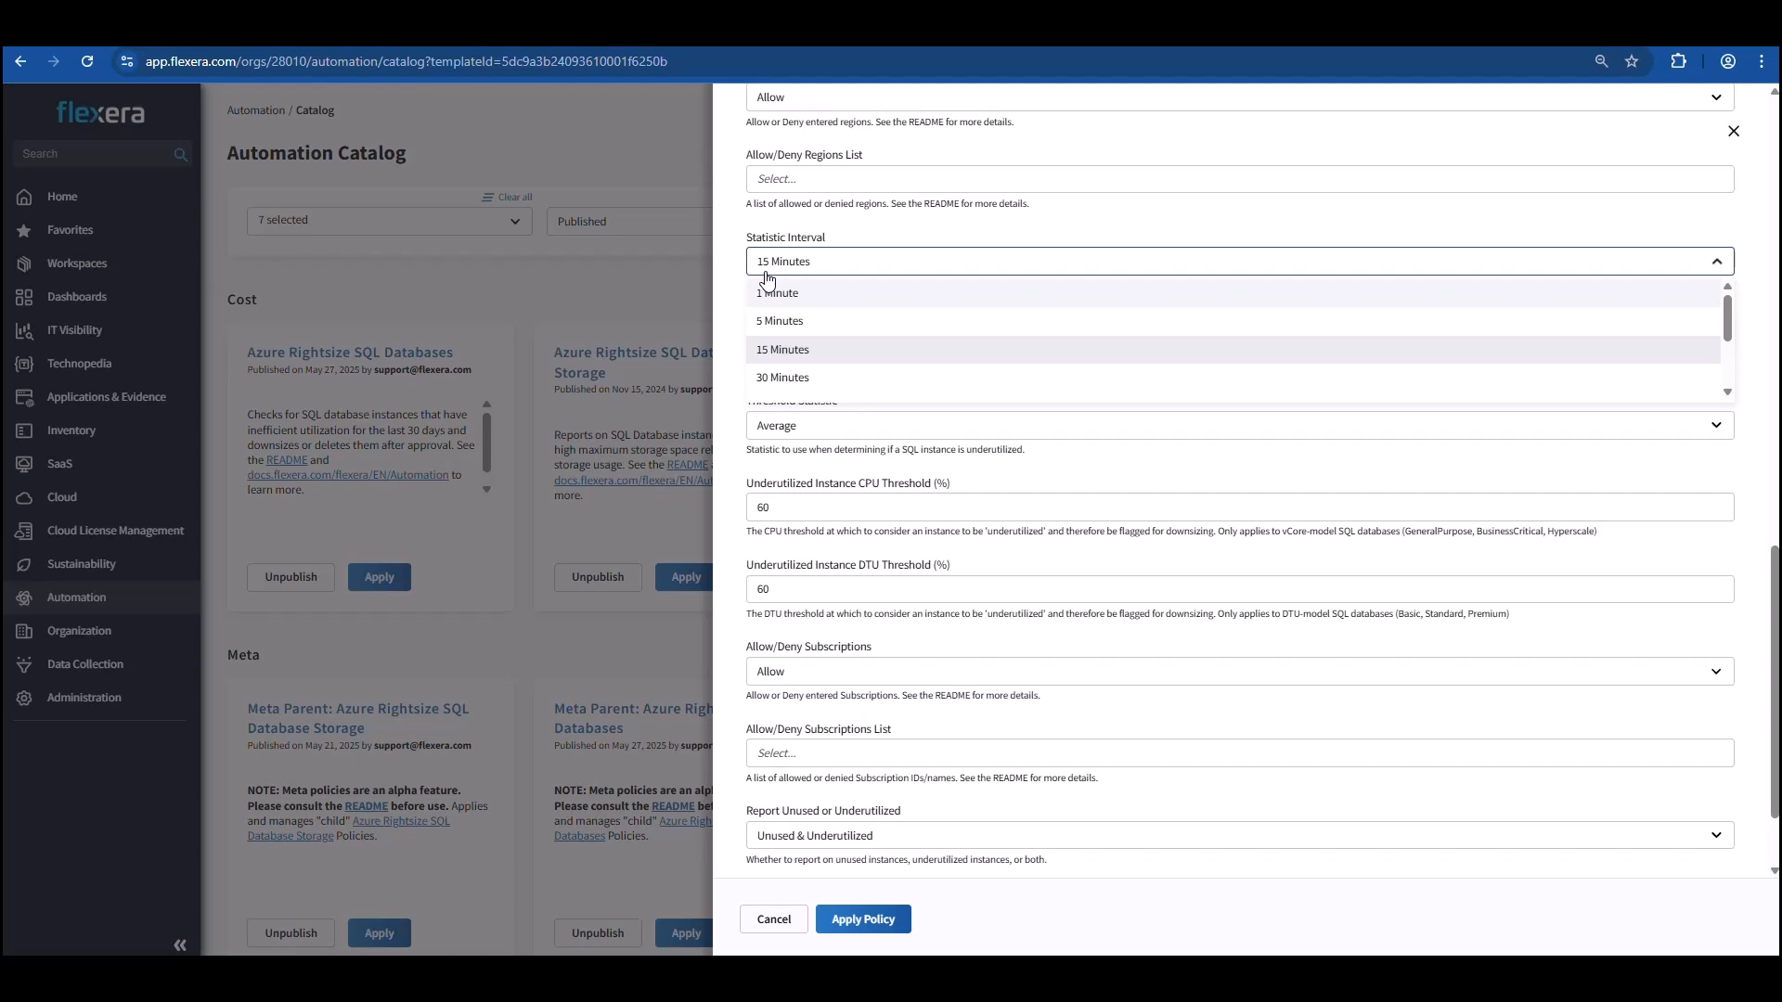
click(733, 271)
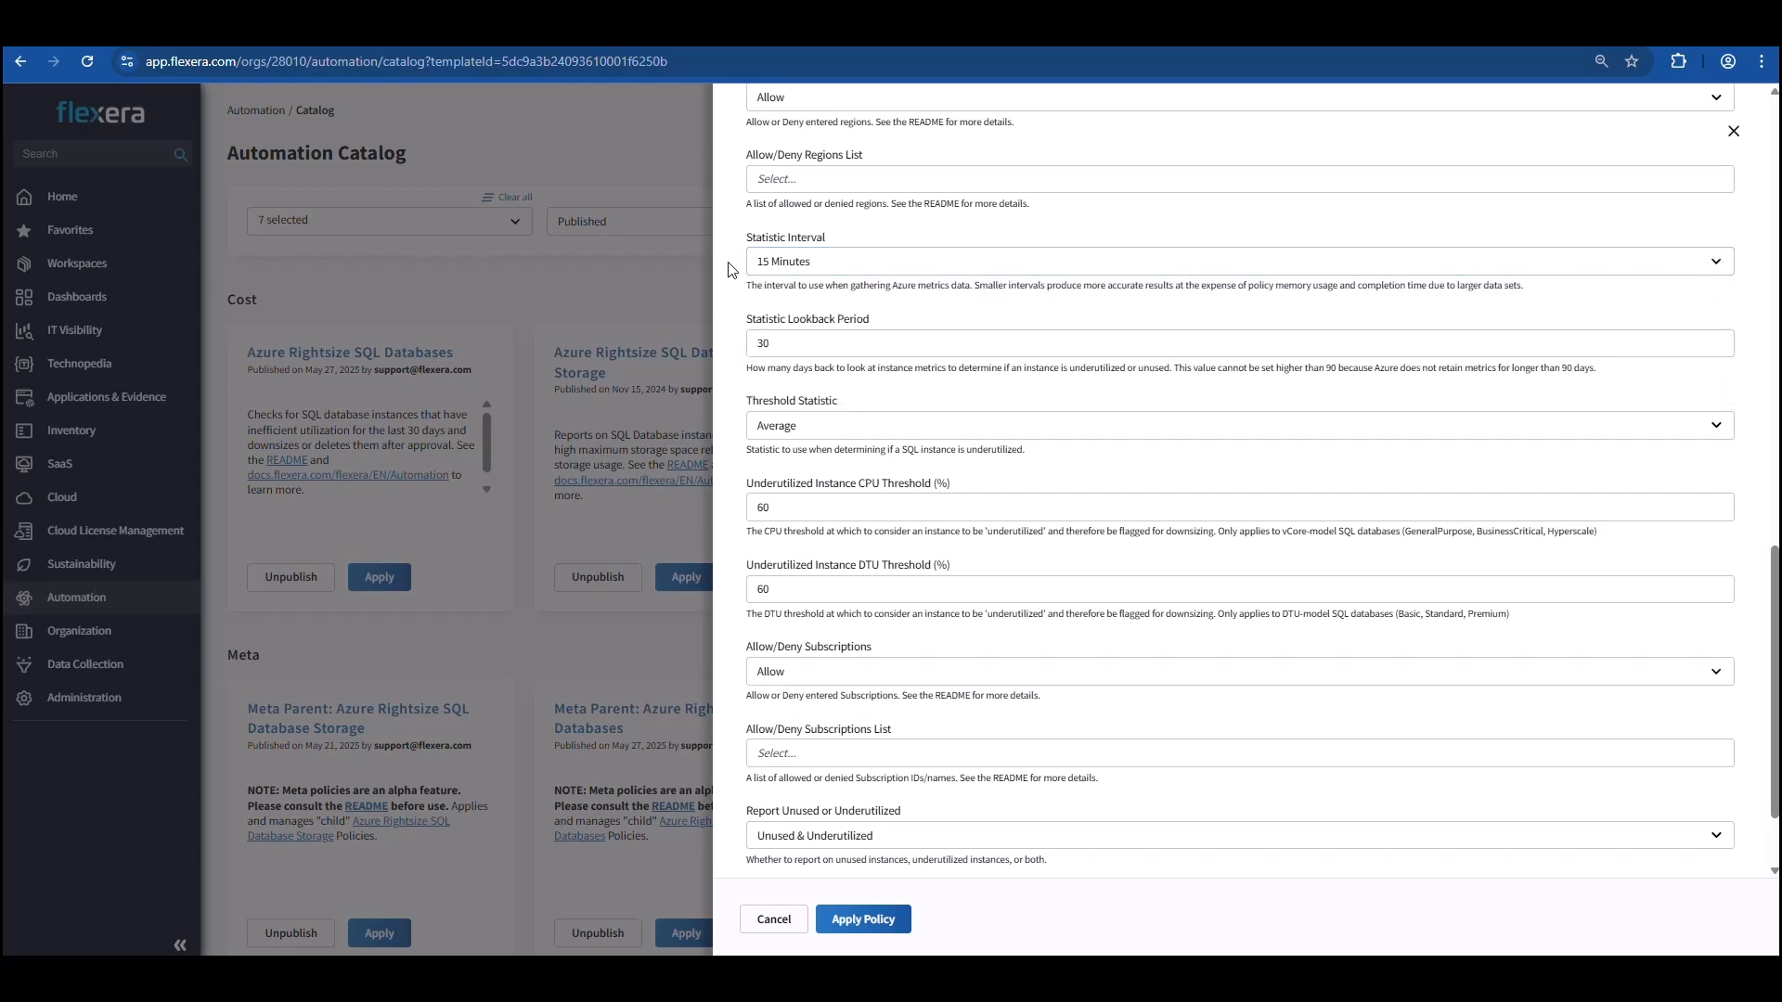
scroll(731, 270, down, 1)
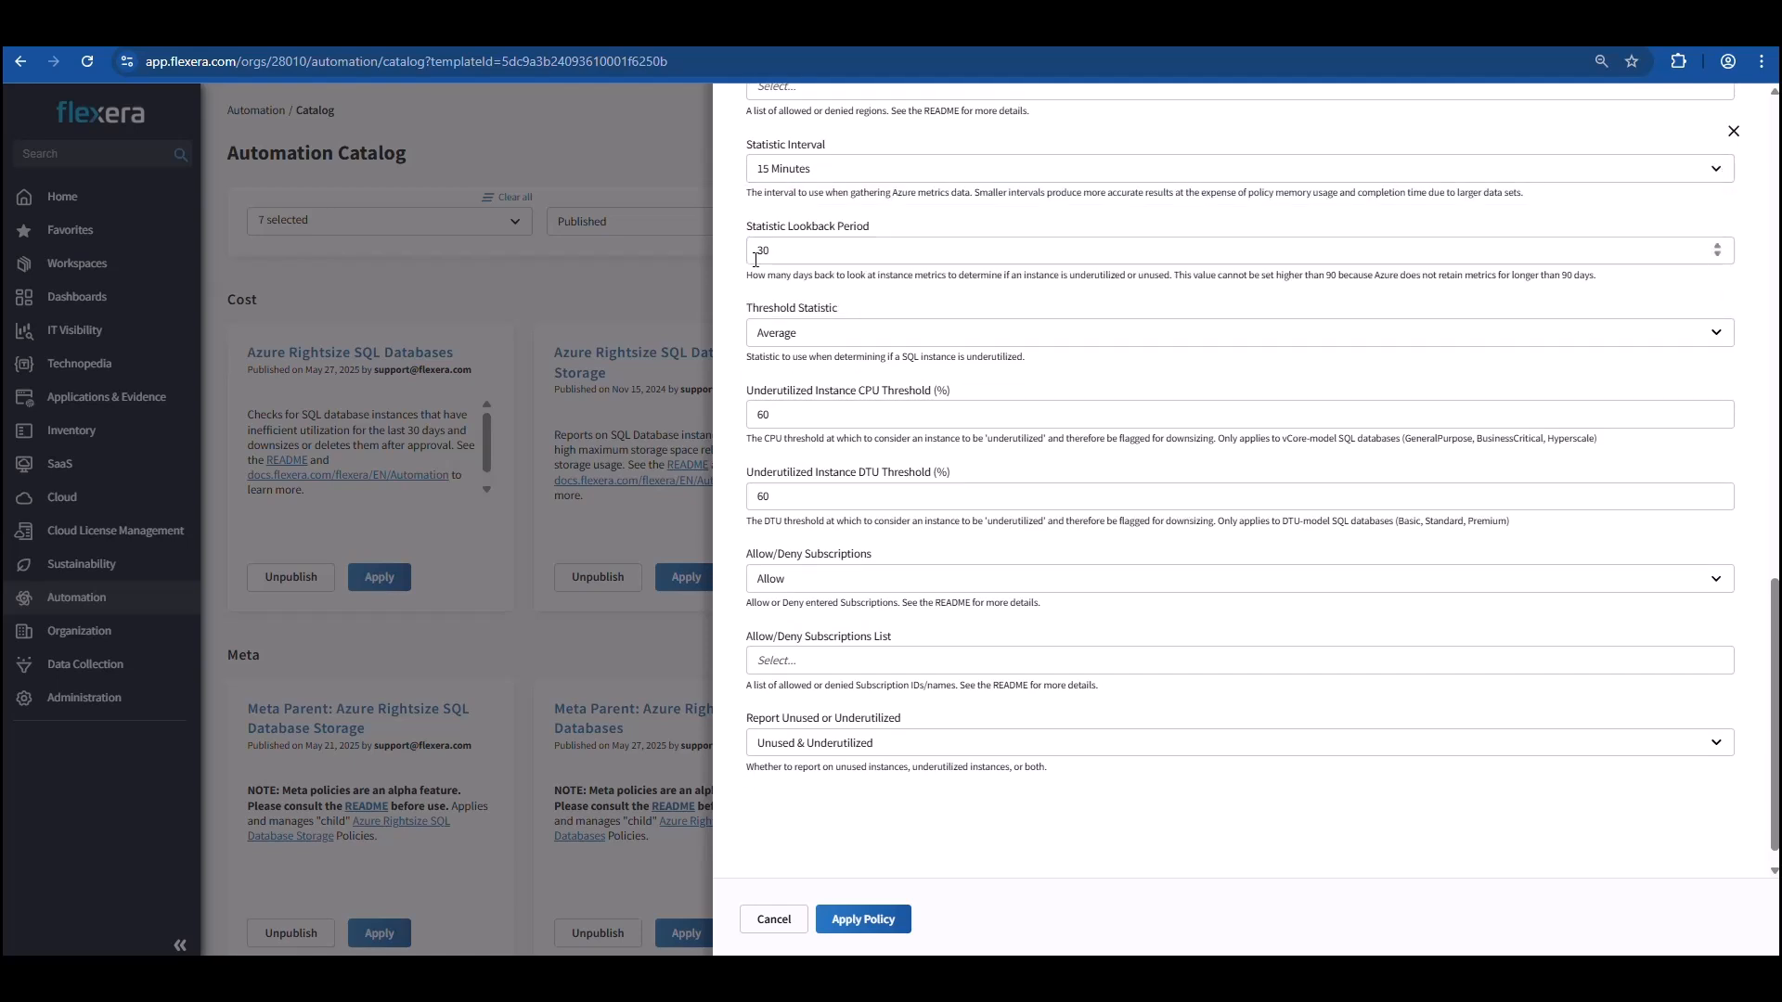
click(770, 260)
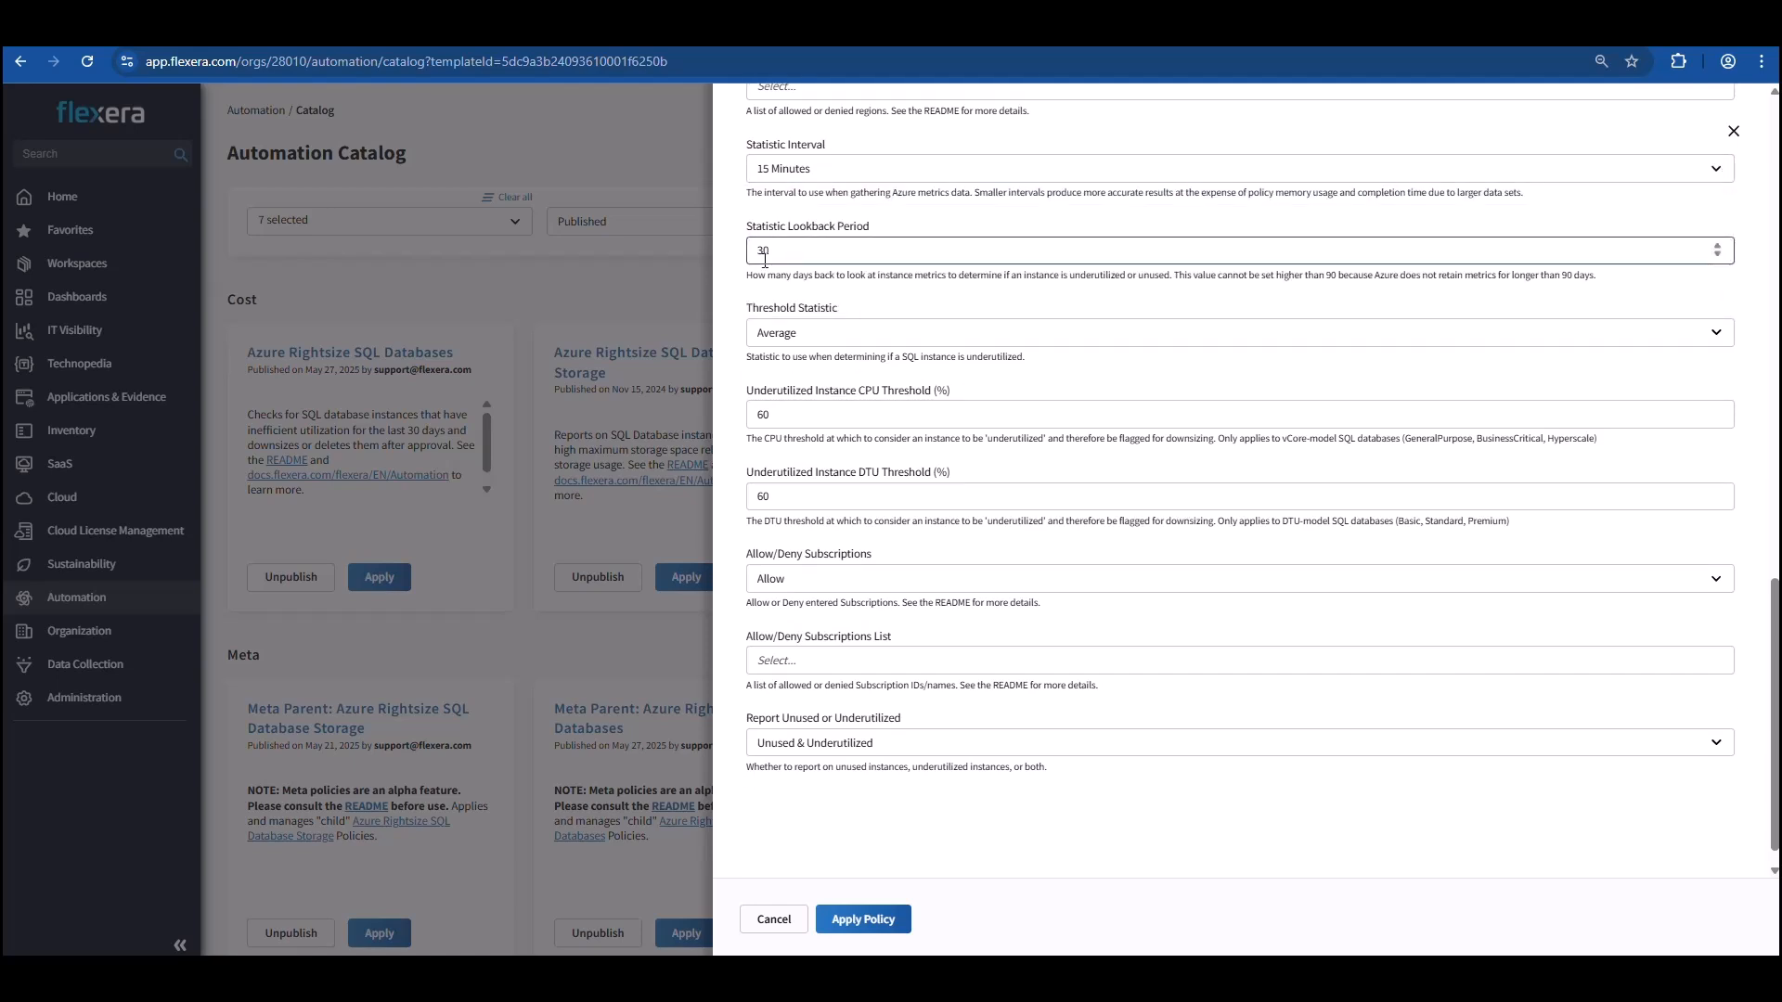
click(813, 344)
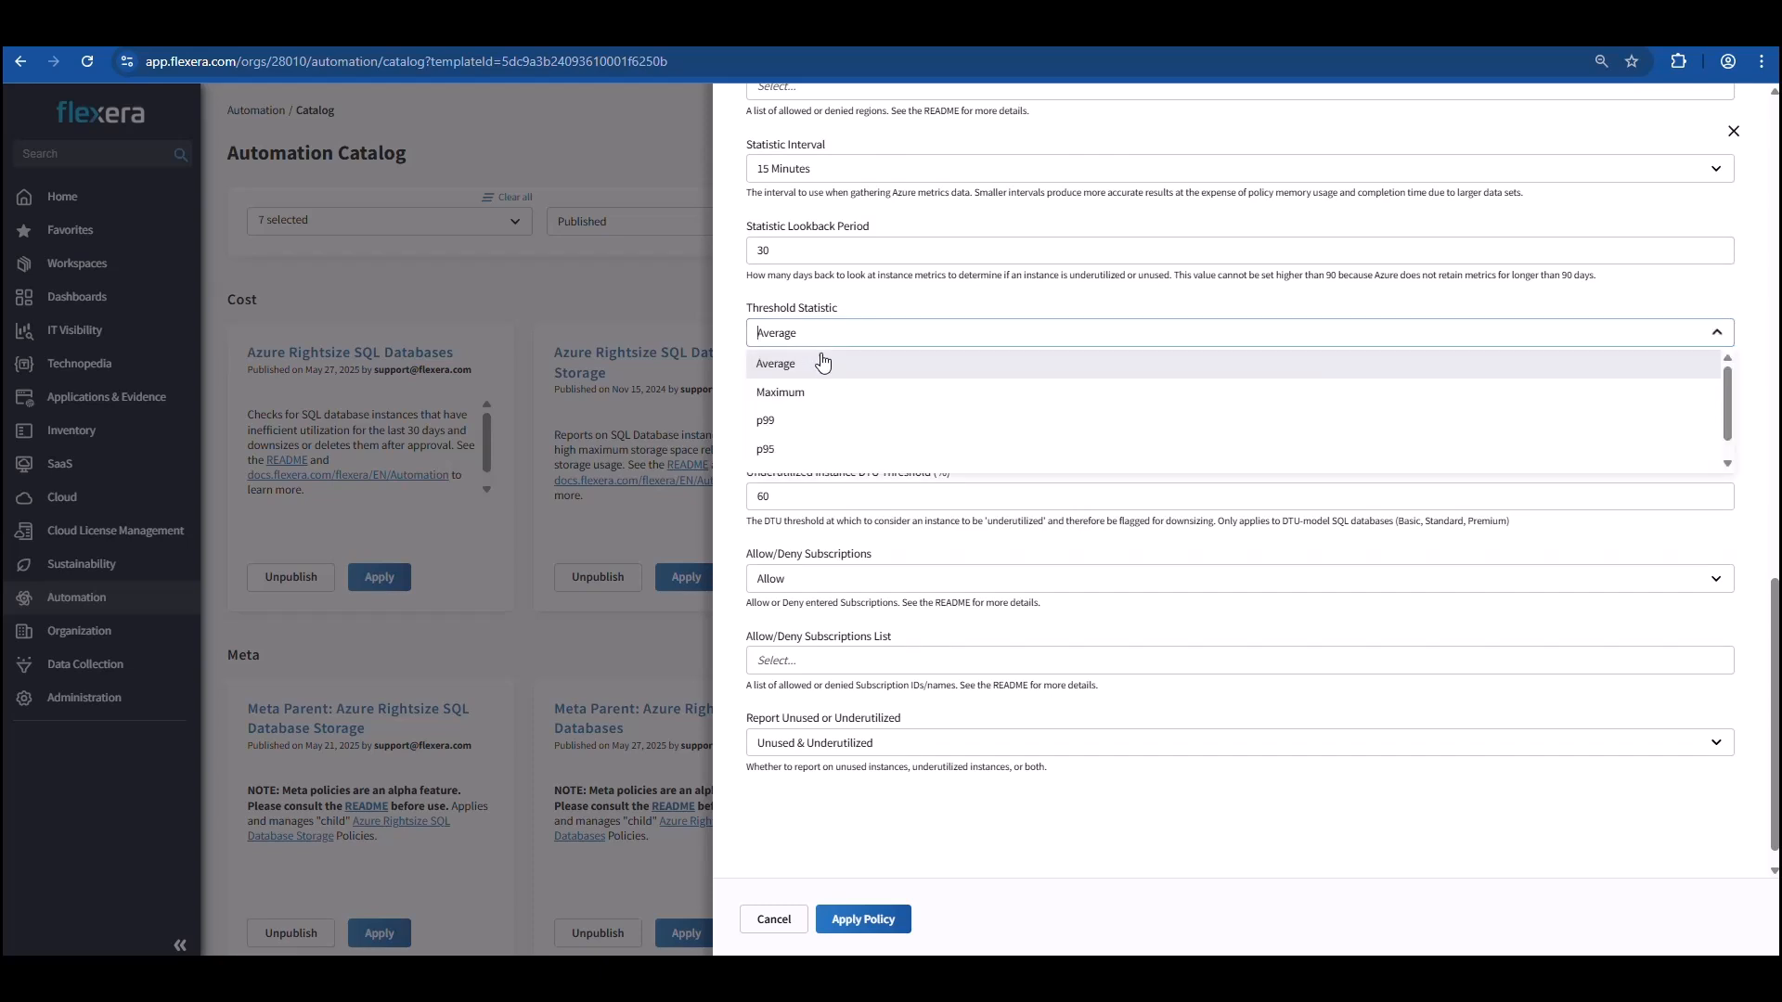
scroll(835, 397, down, 1)
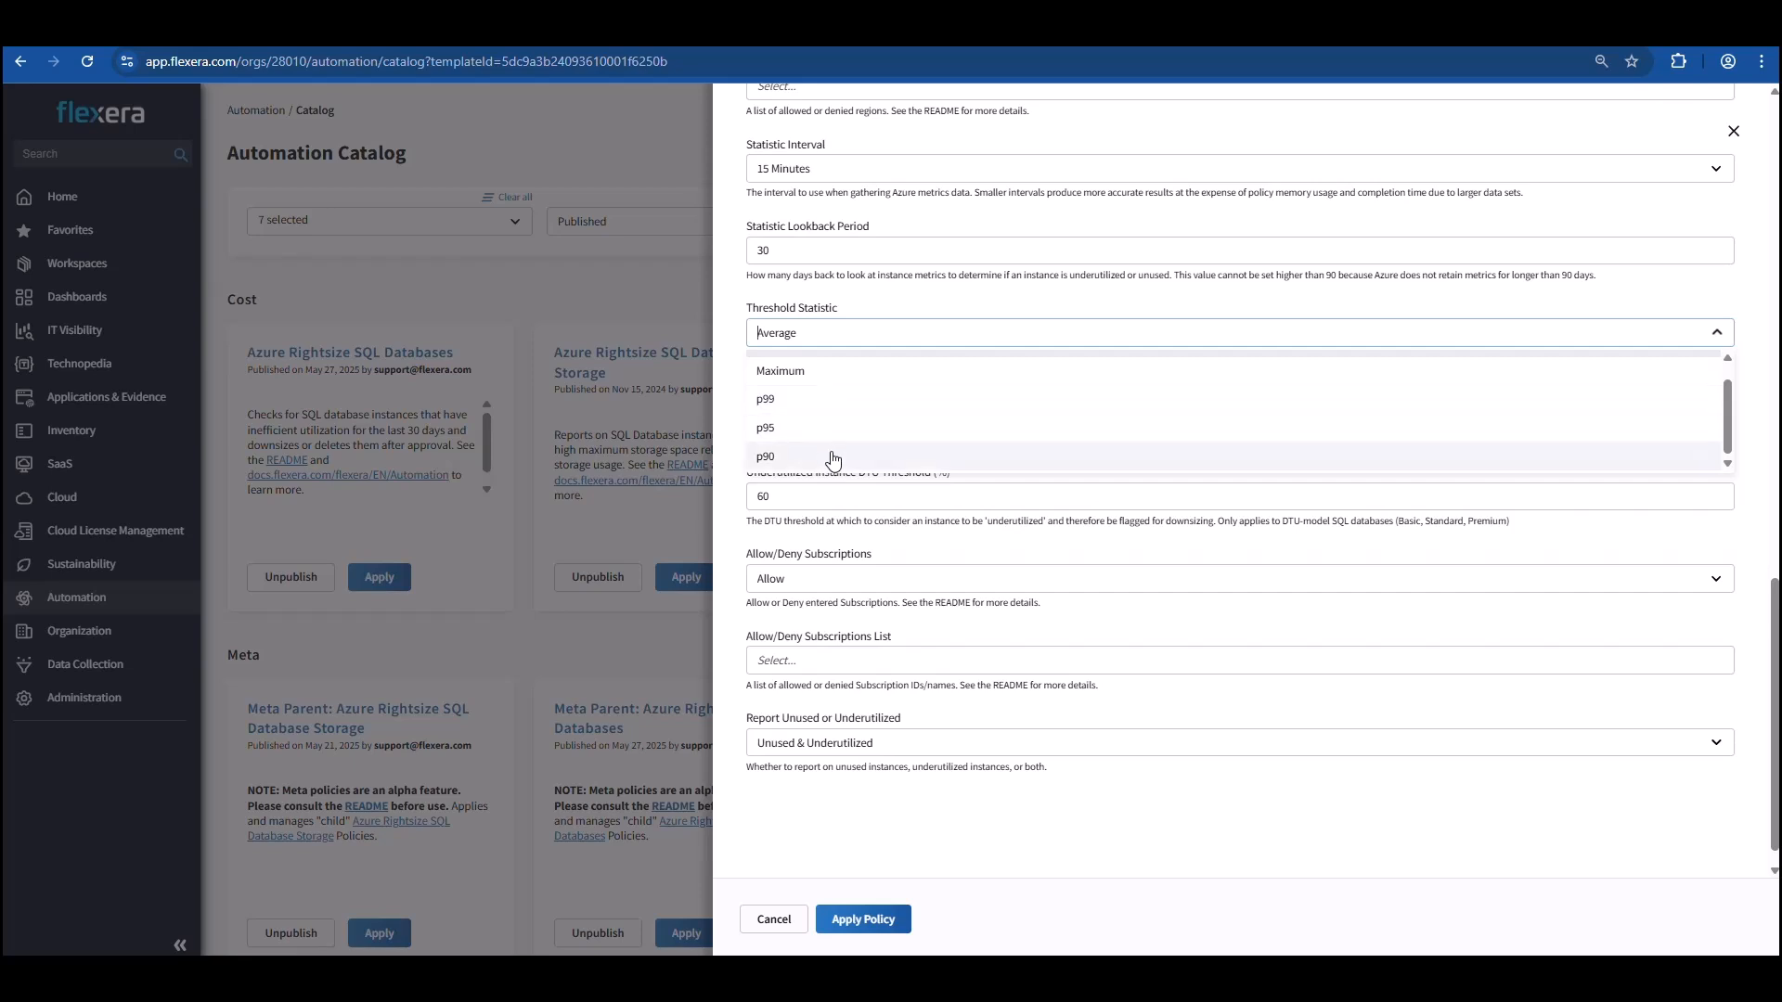
click(734, 353)
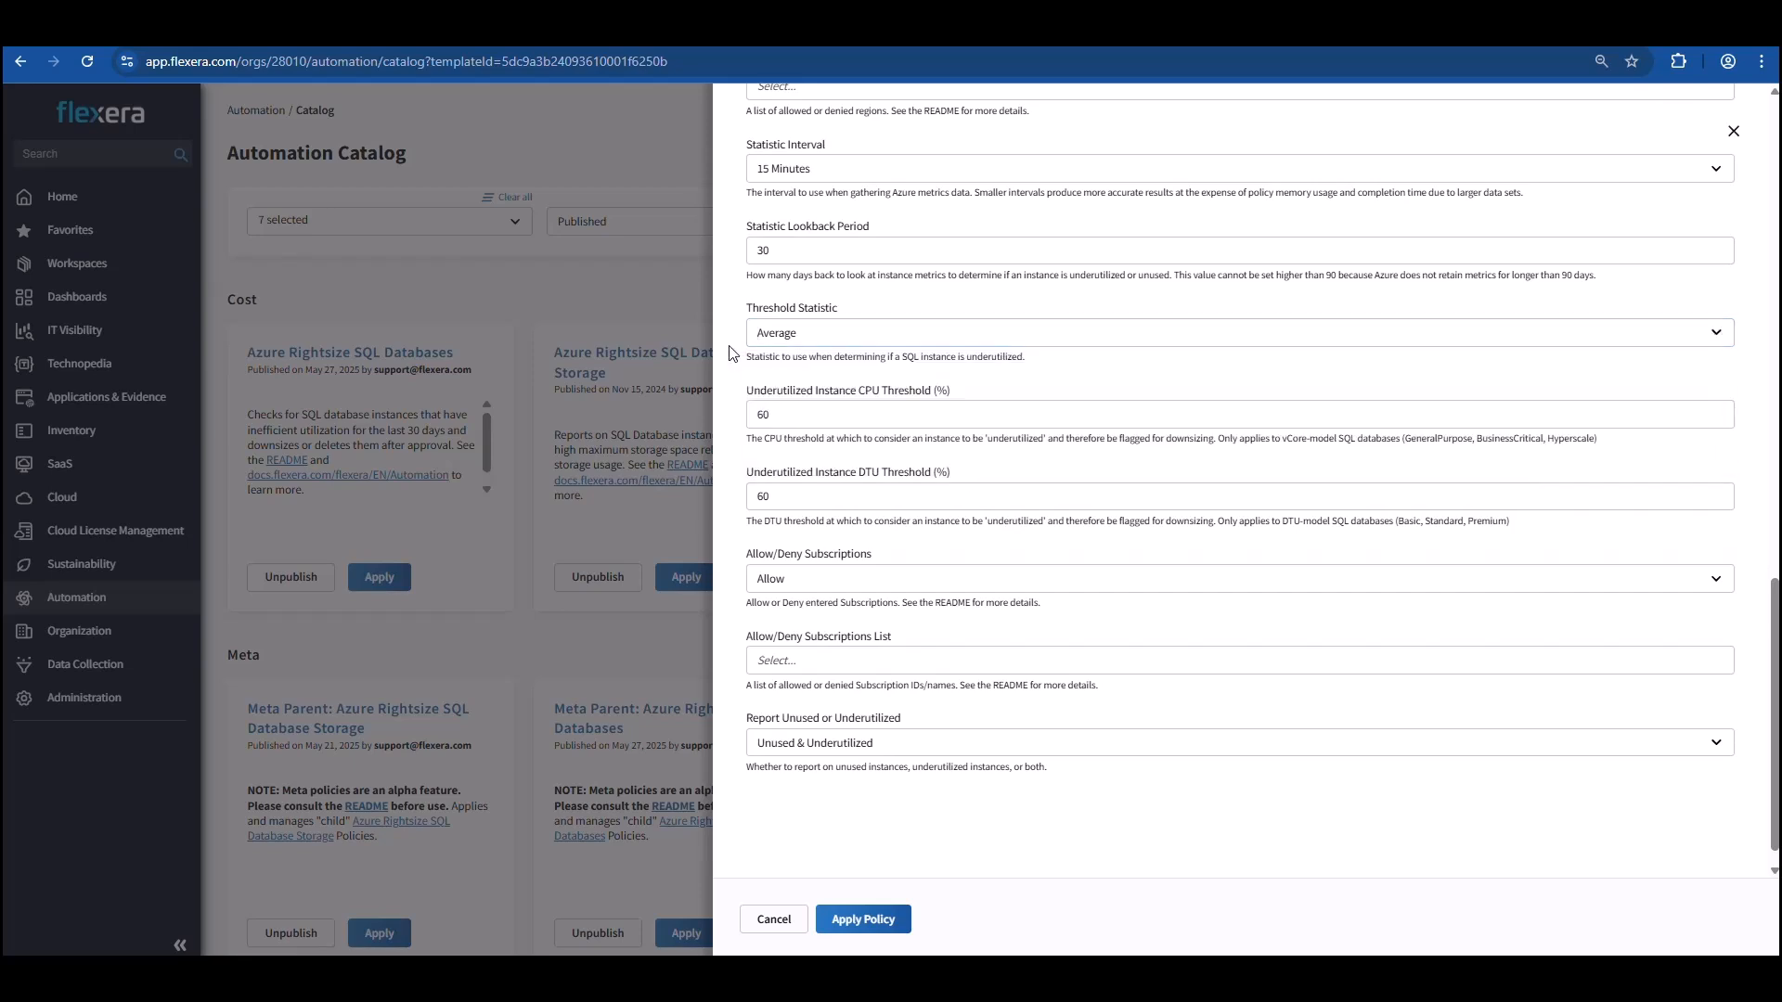
scroll(733, 354, down, 1)
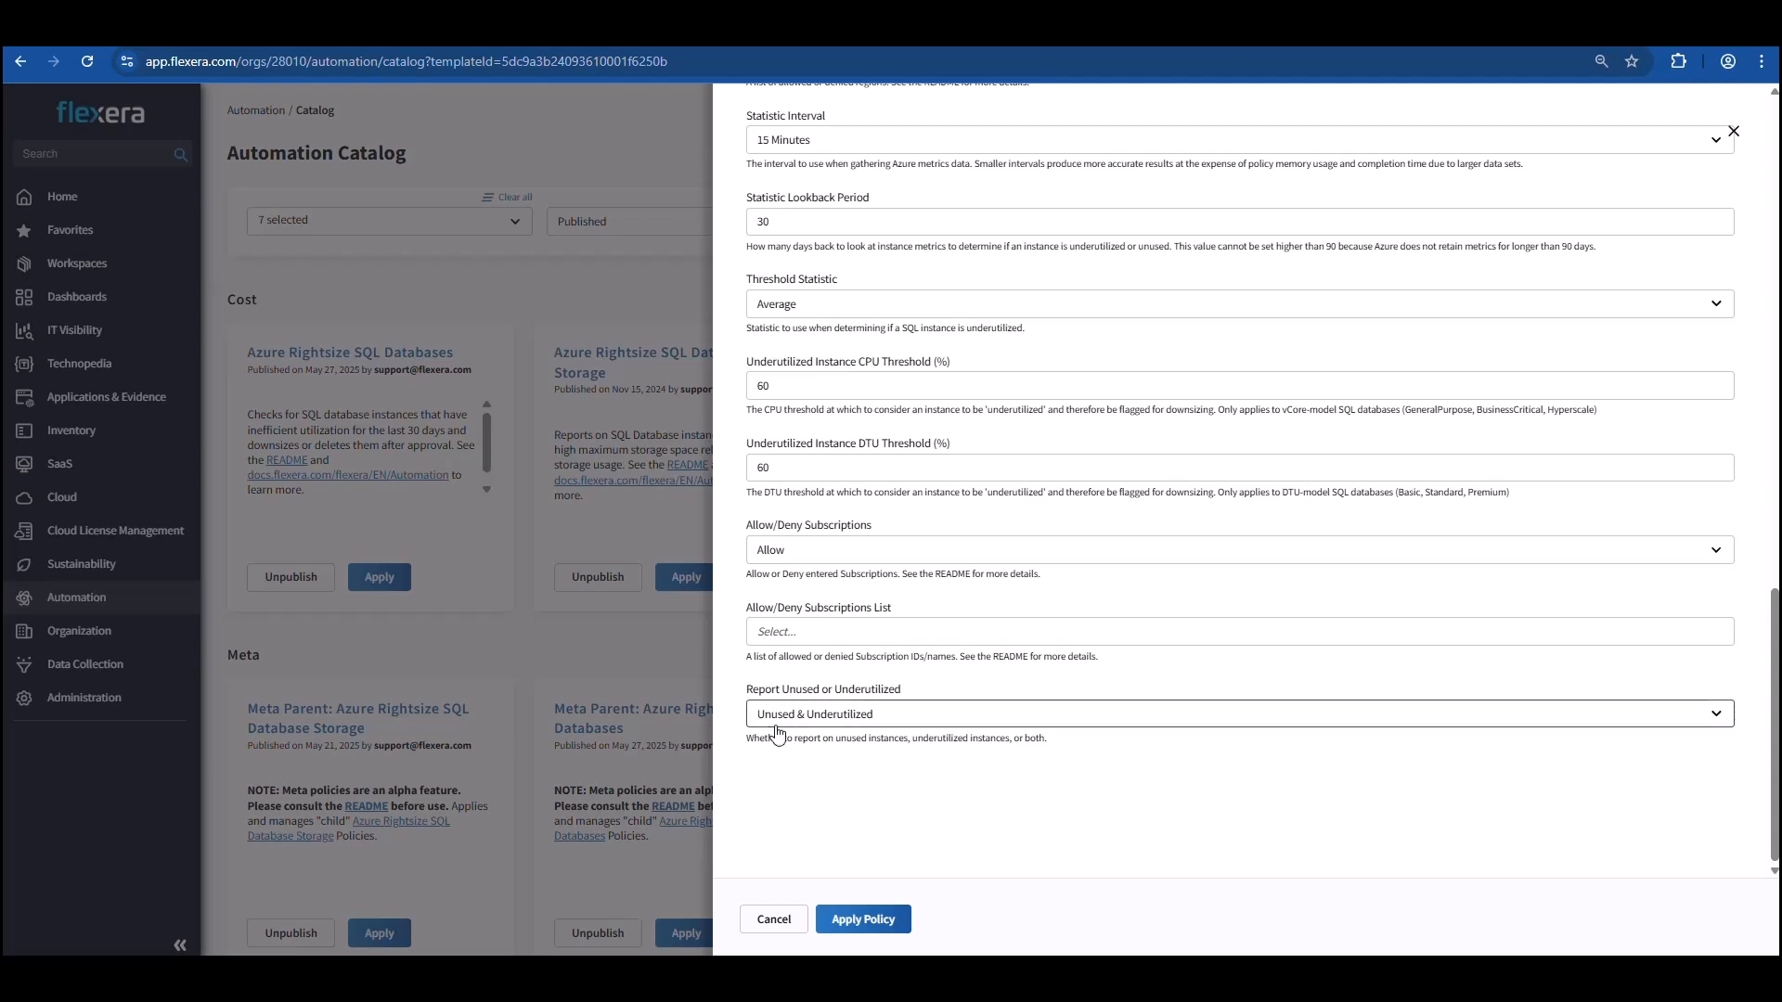
Set Report Unused or Underutilized to Unused & Underutilized and apply the policy.
click(828, 727)
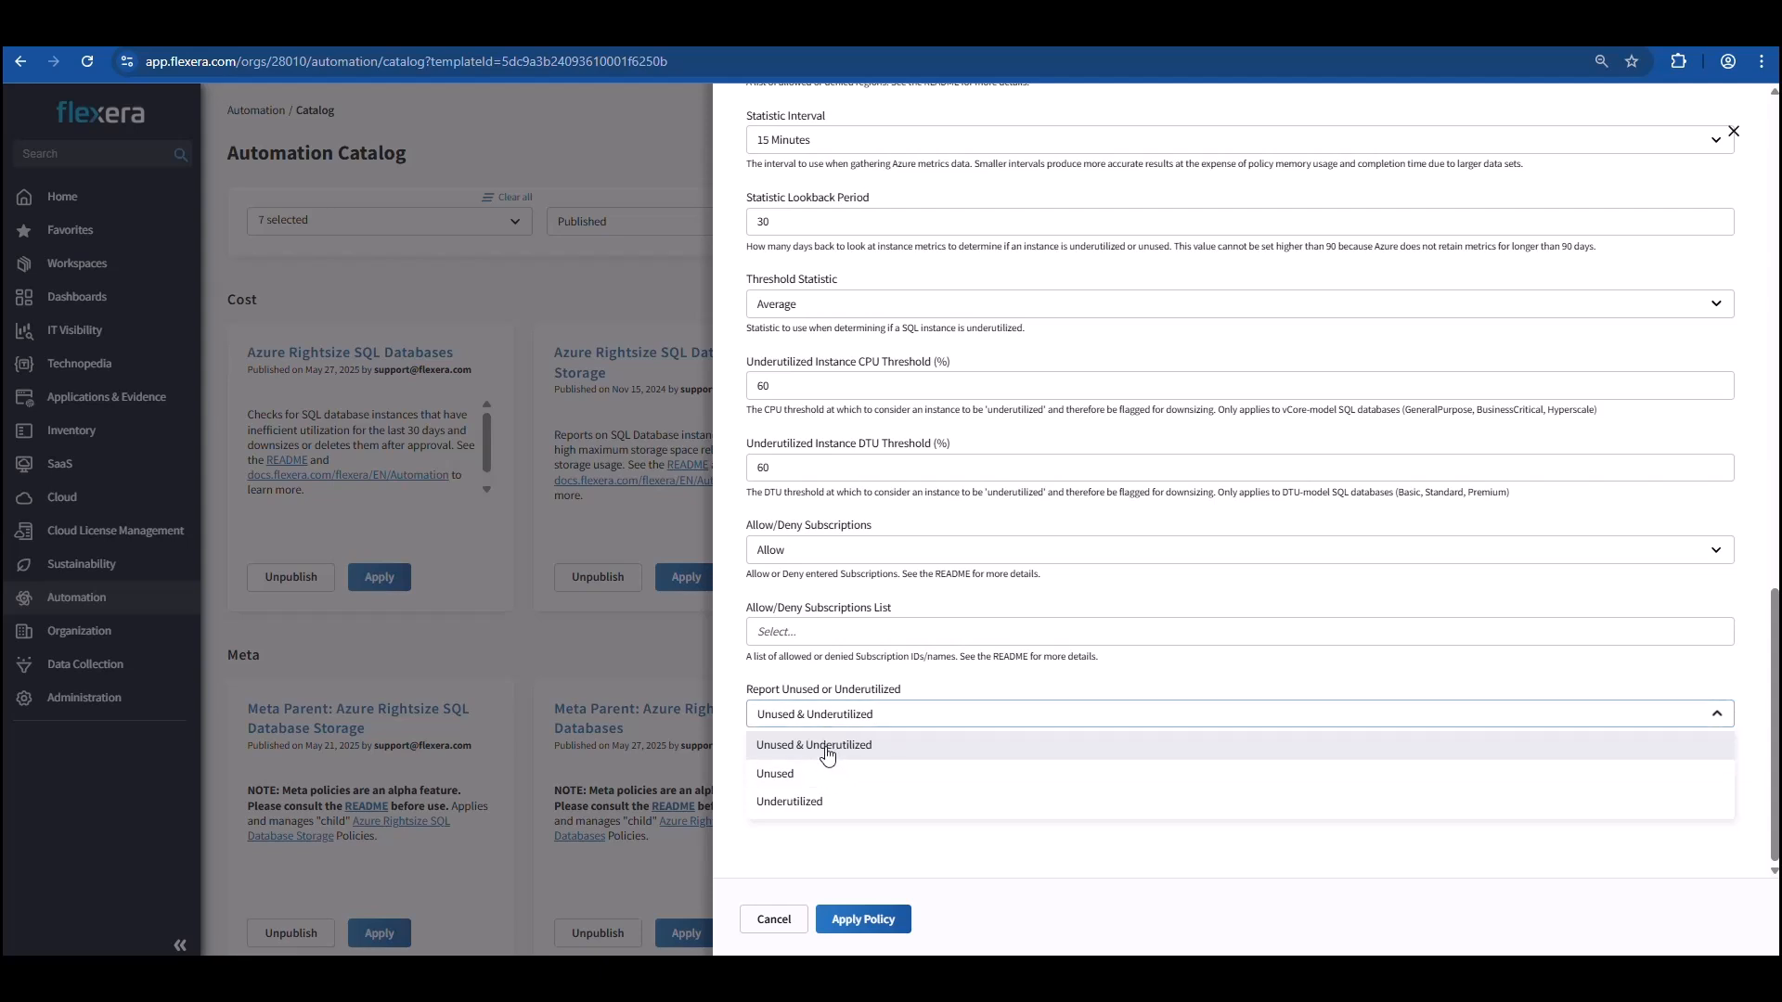
click(827, 755)
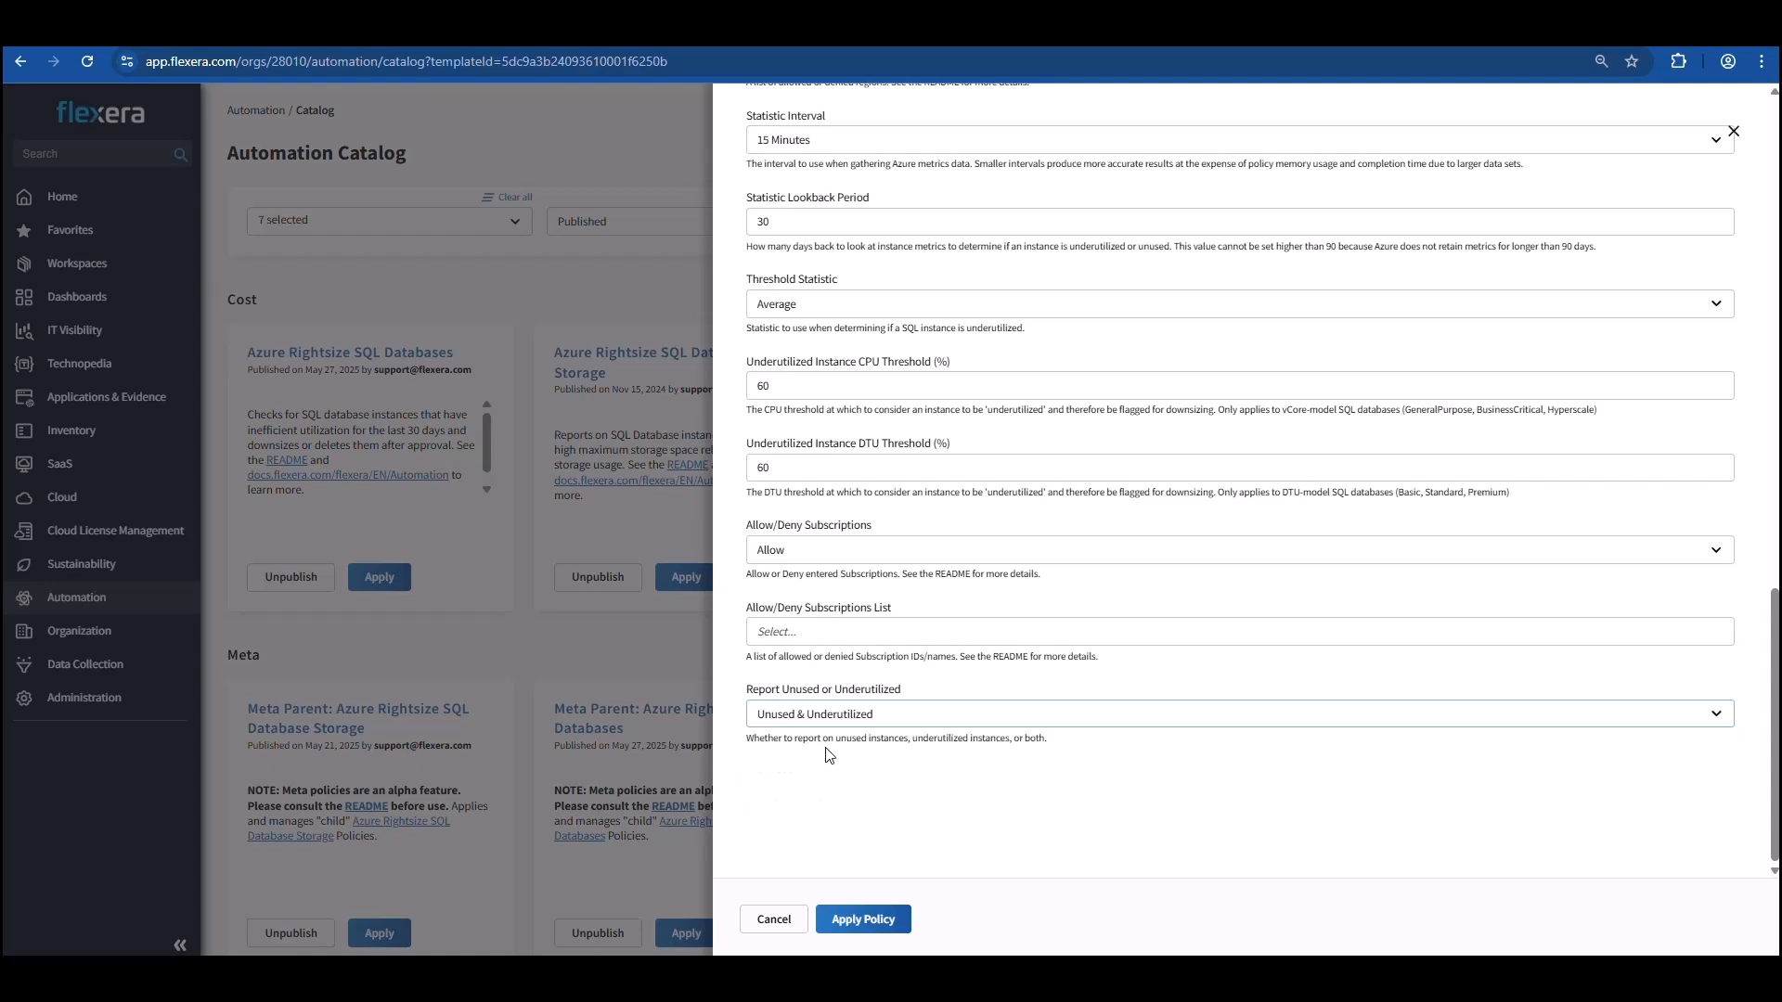
click(863, 918)
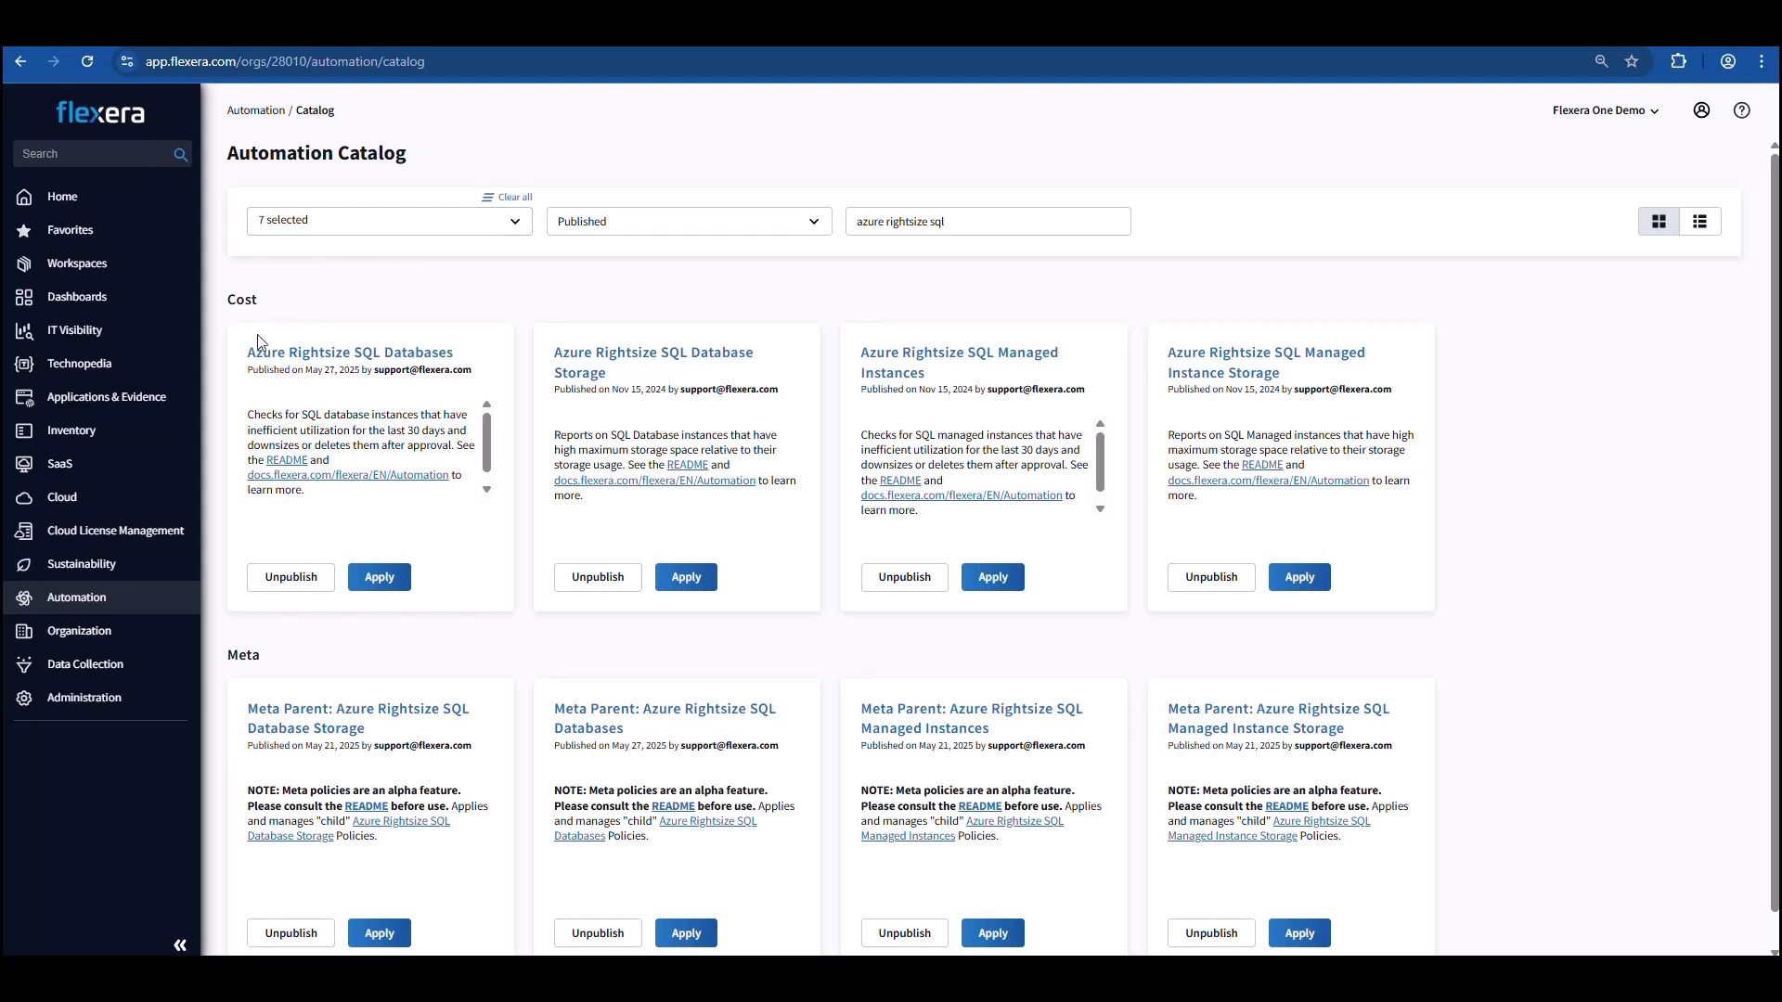
Go to the cloud cost Optimization page and open all recommendations under Total Potential Savings.
mouse_move(163, 502)
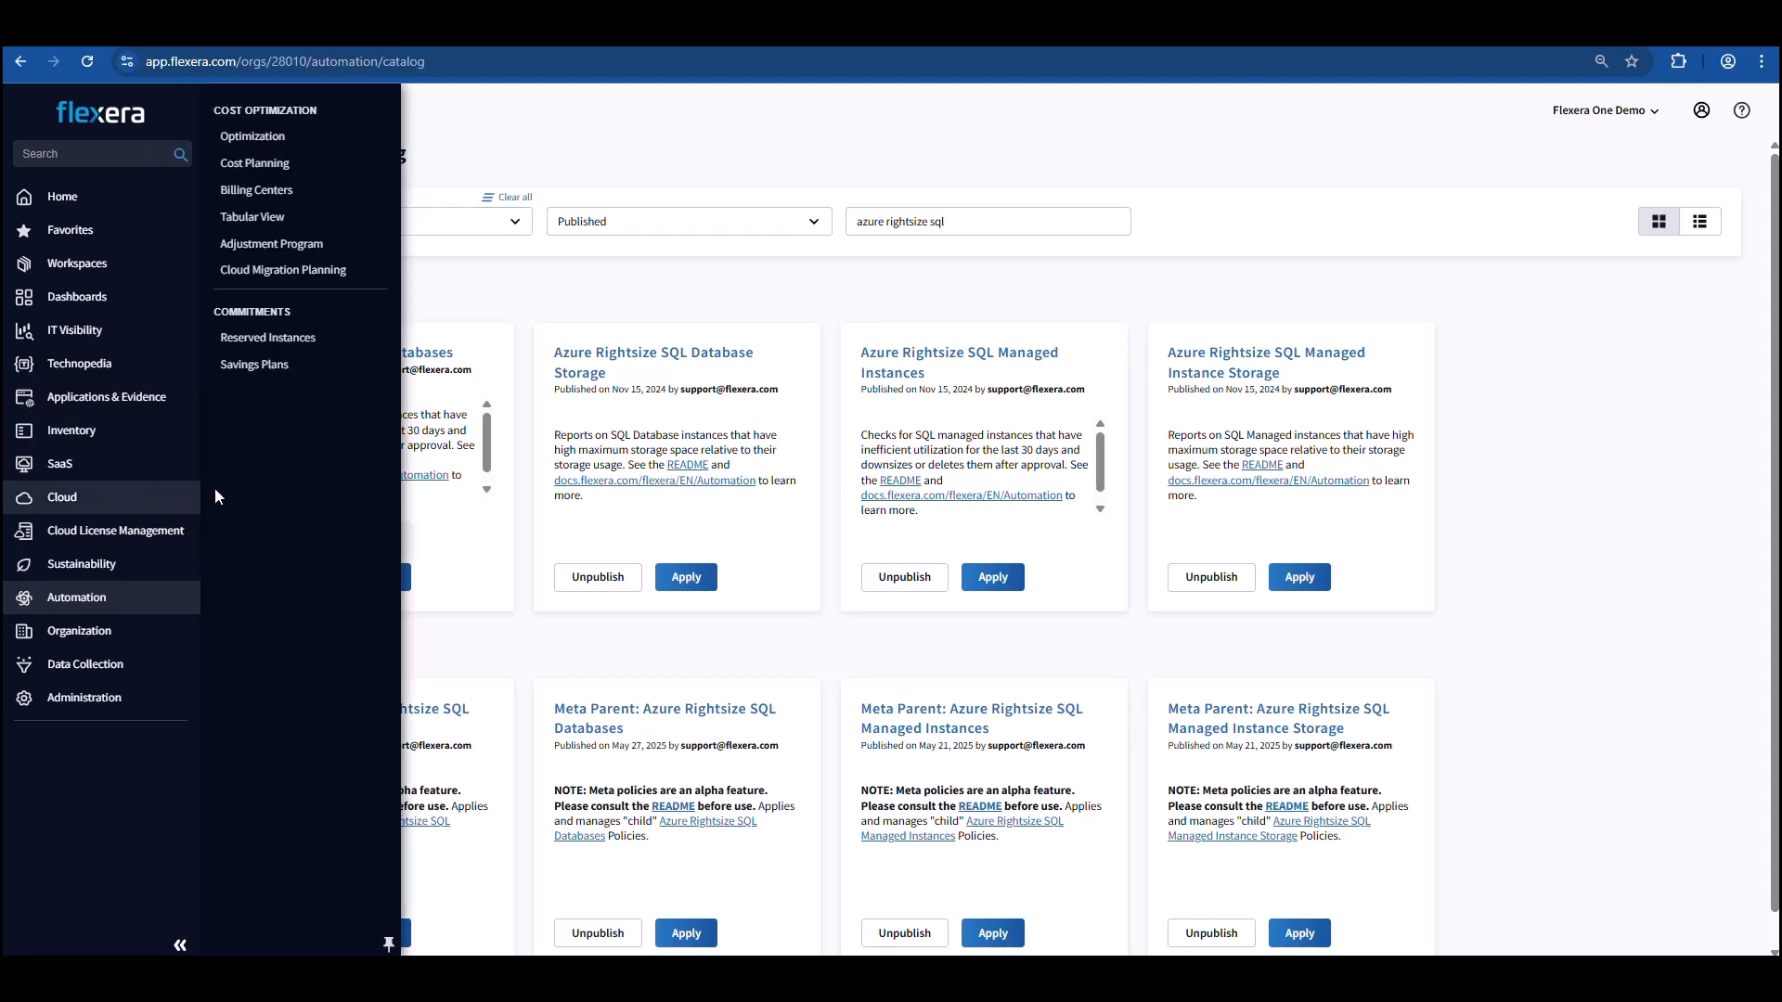
click(290, 140)
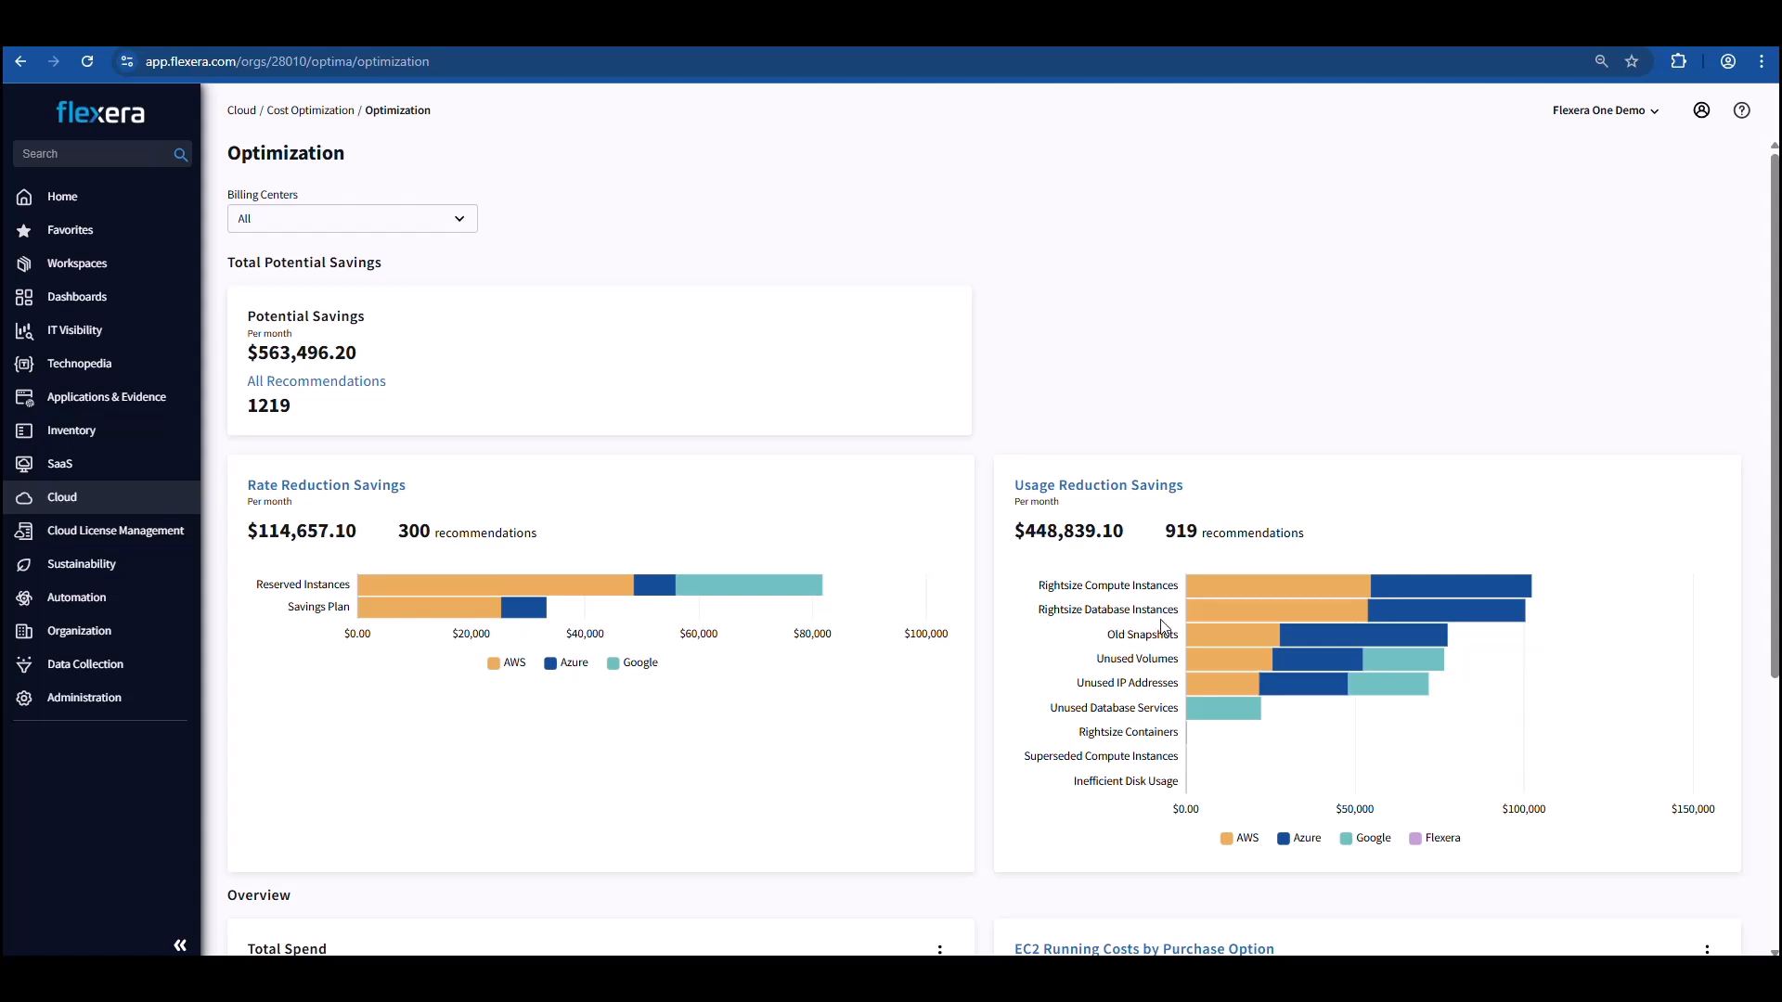
scroll(1017, 580, down, 1)
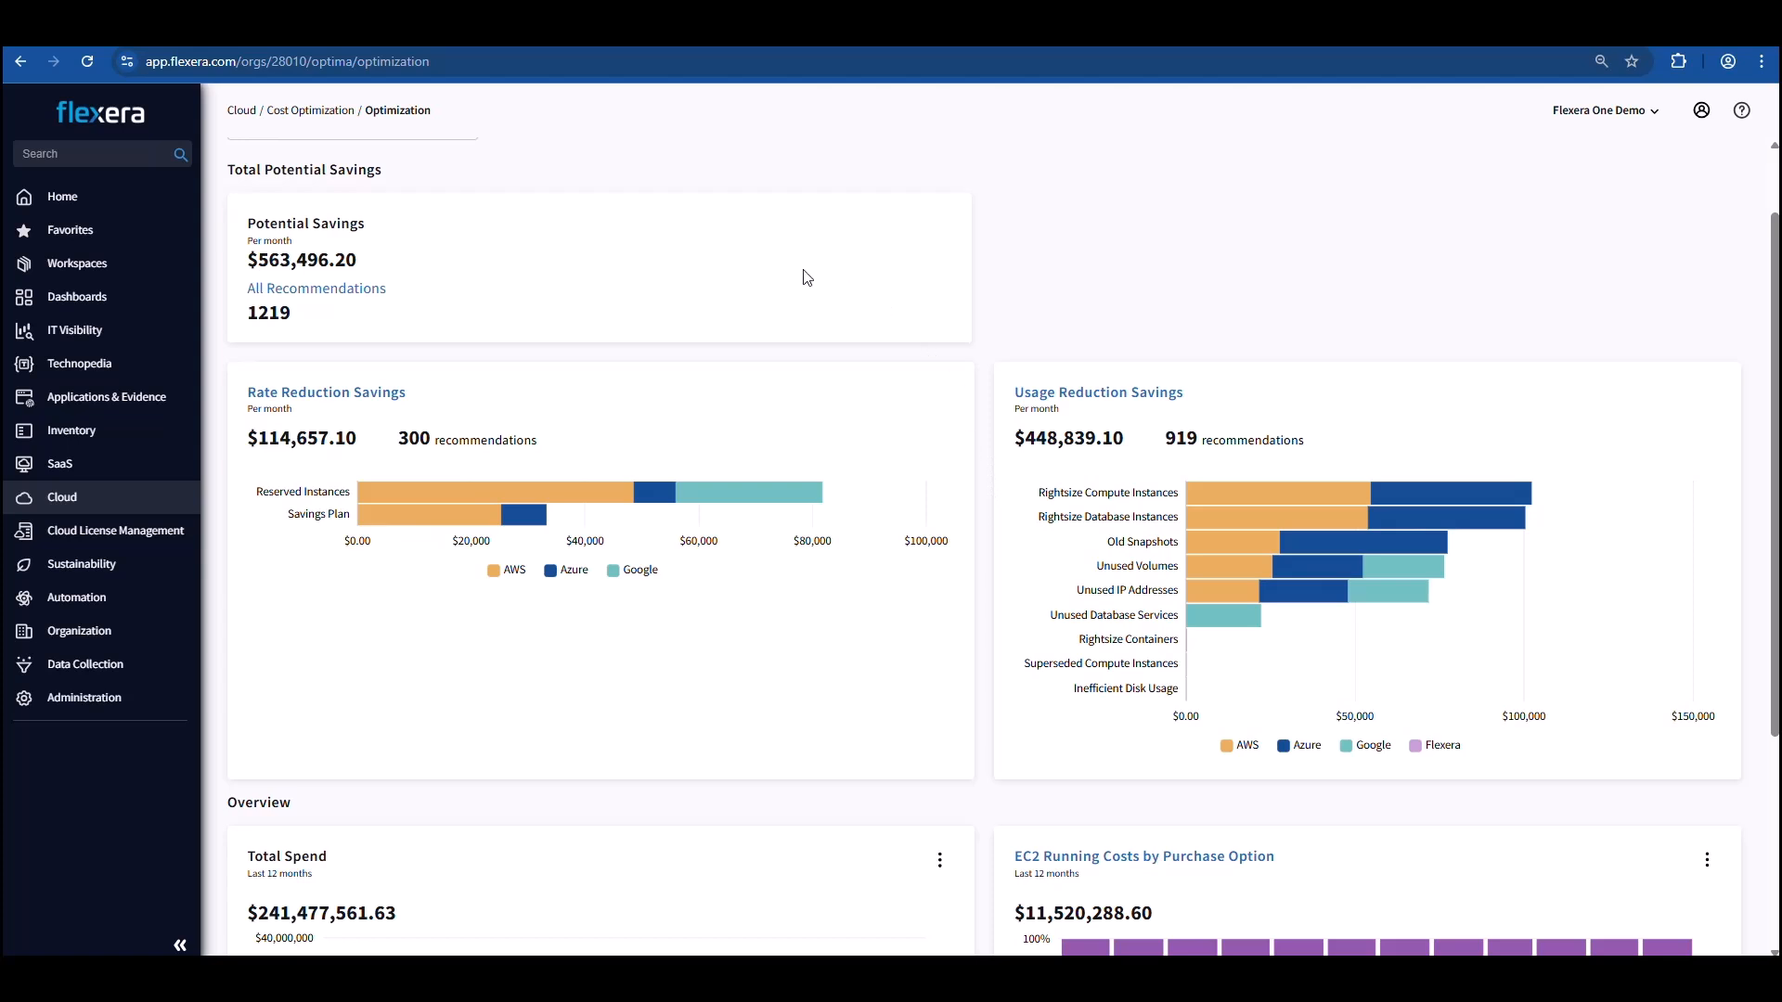
click(355, 293)
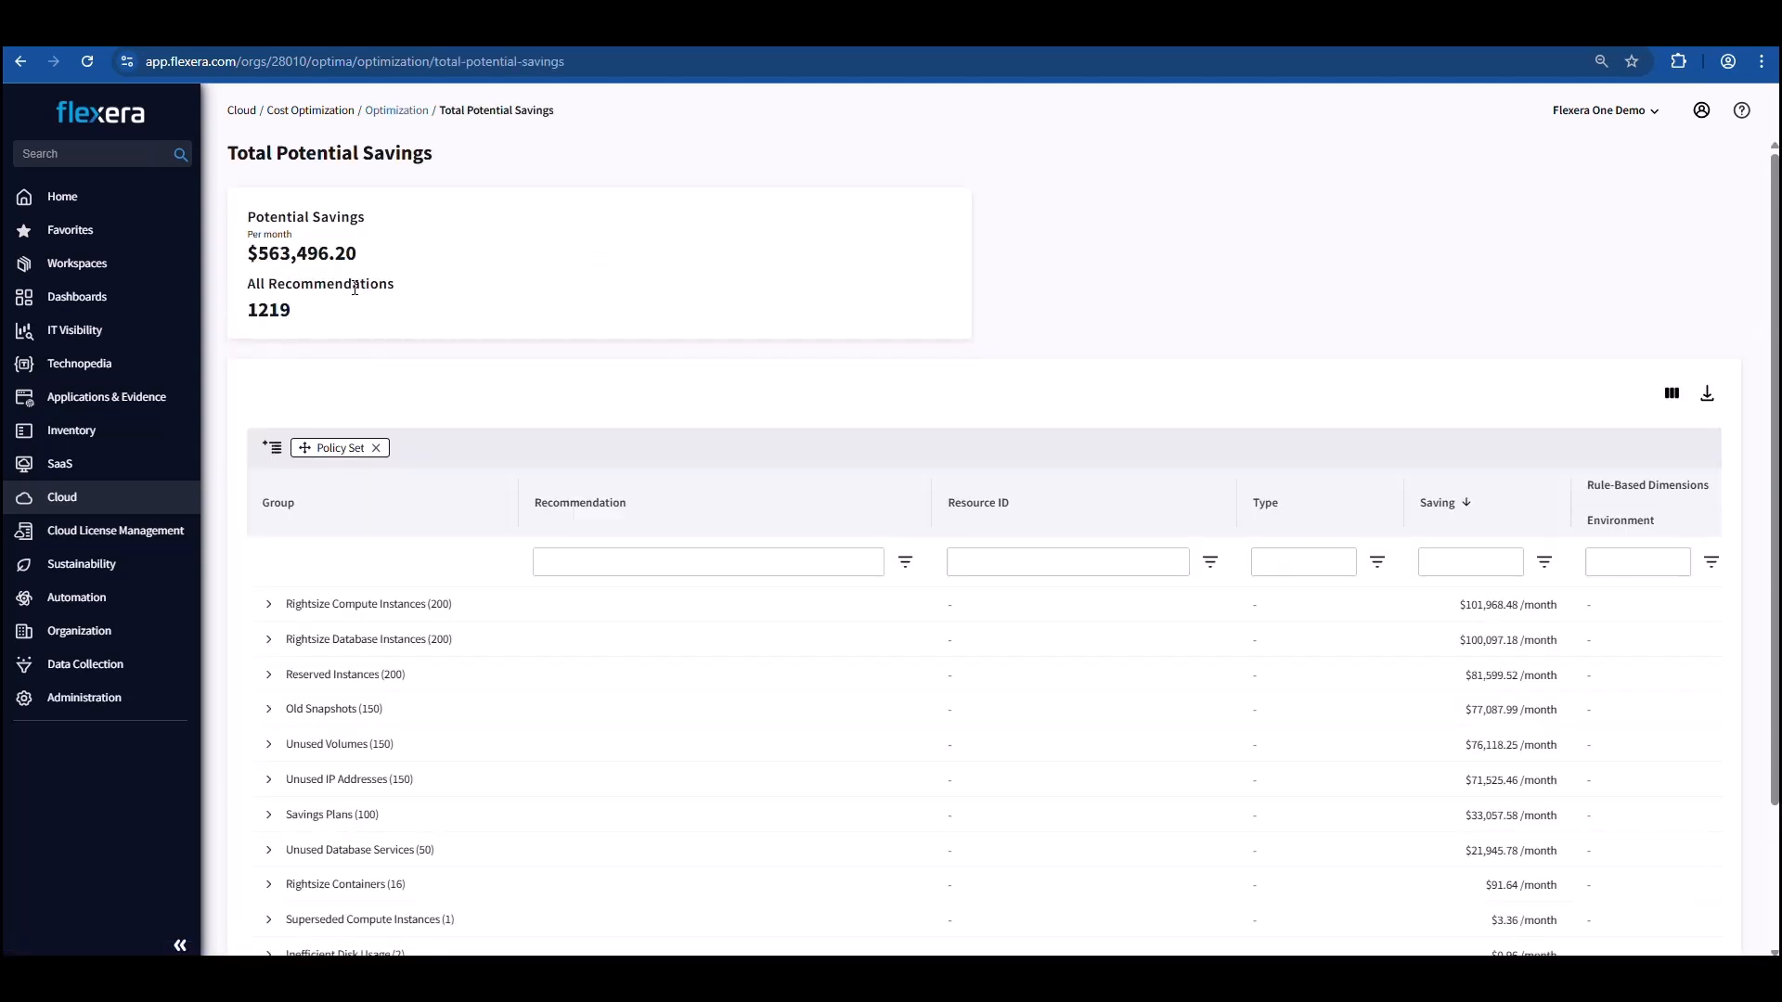
Expand the Rightsize Database Instances group and open the Azure Rightsize SQL Databases [Demo] recommendation saving $918.47 per month.
scroll(359, 322, down, 2)
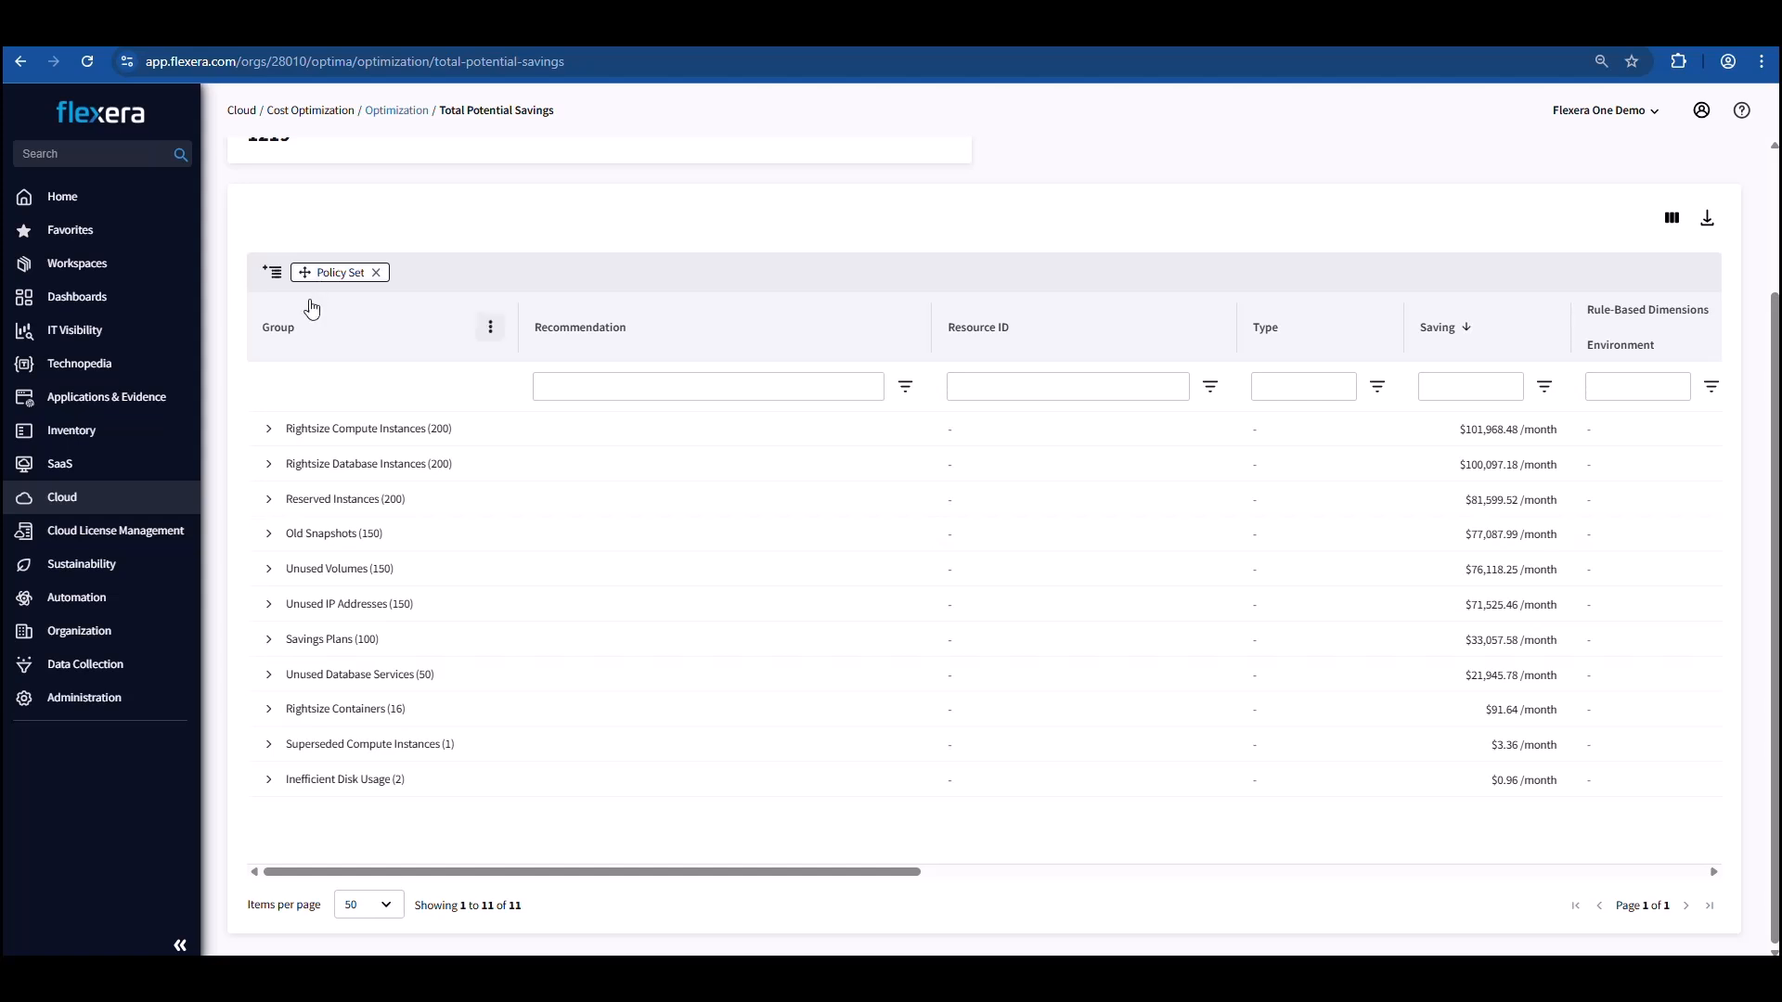
click(271, 466)
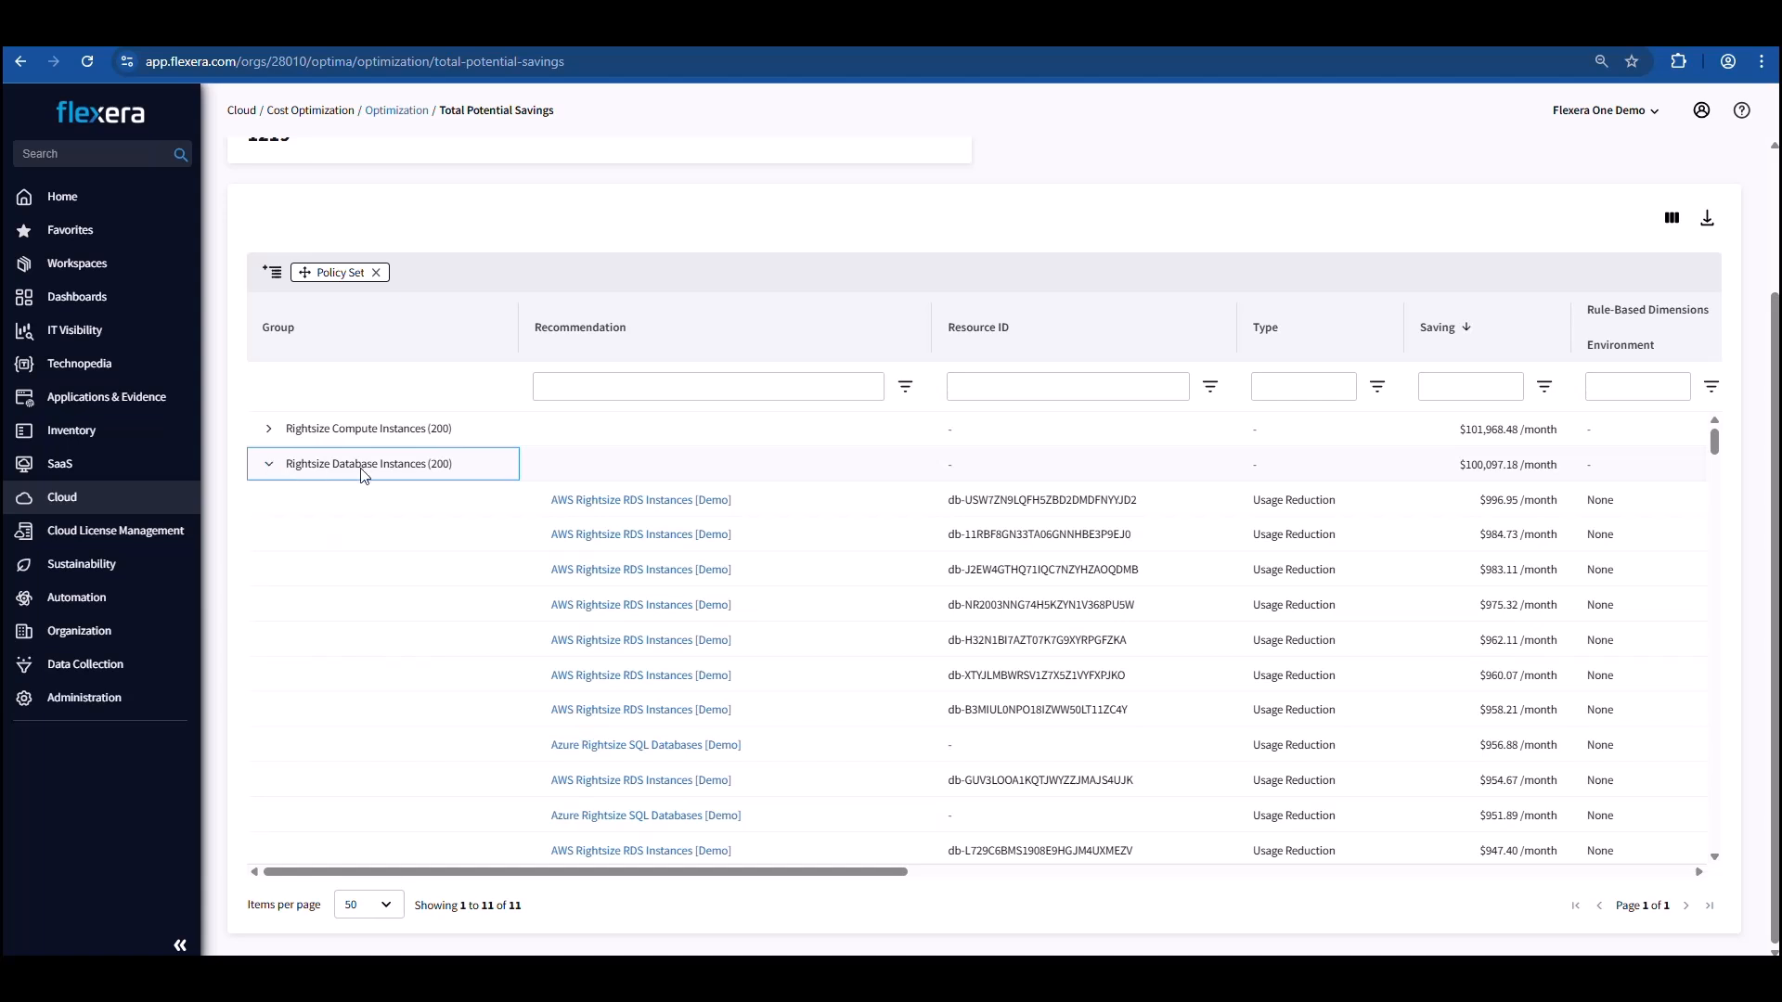
scroll(364, 475, down, 2)
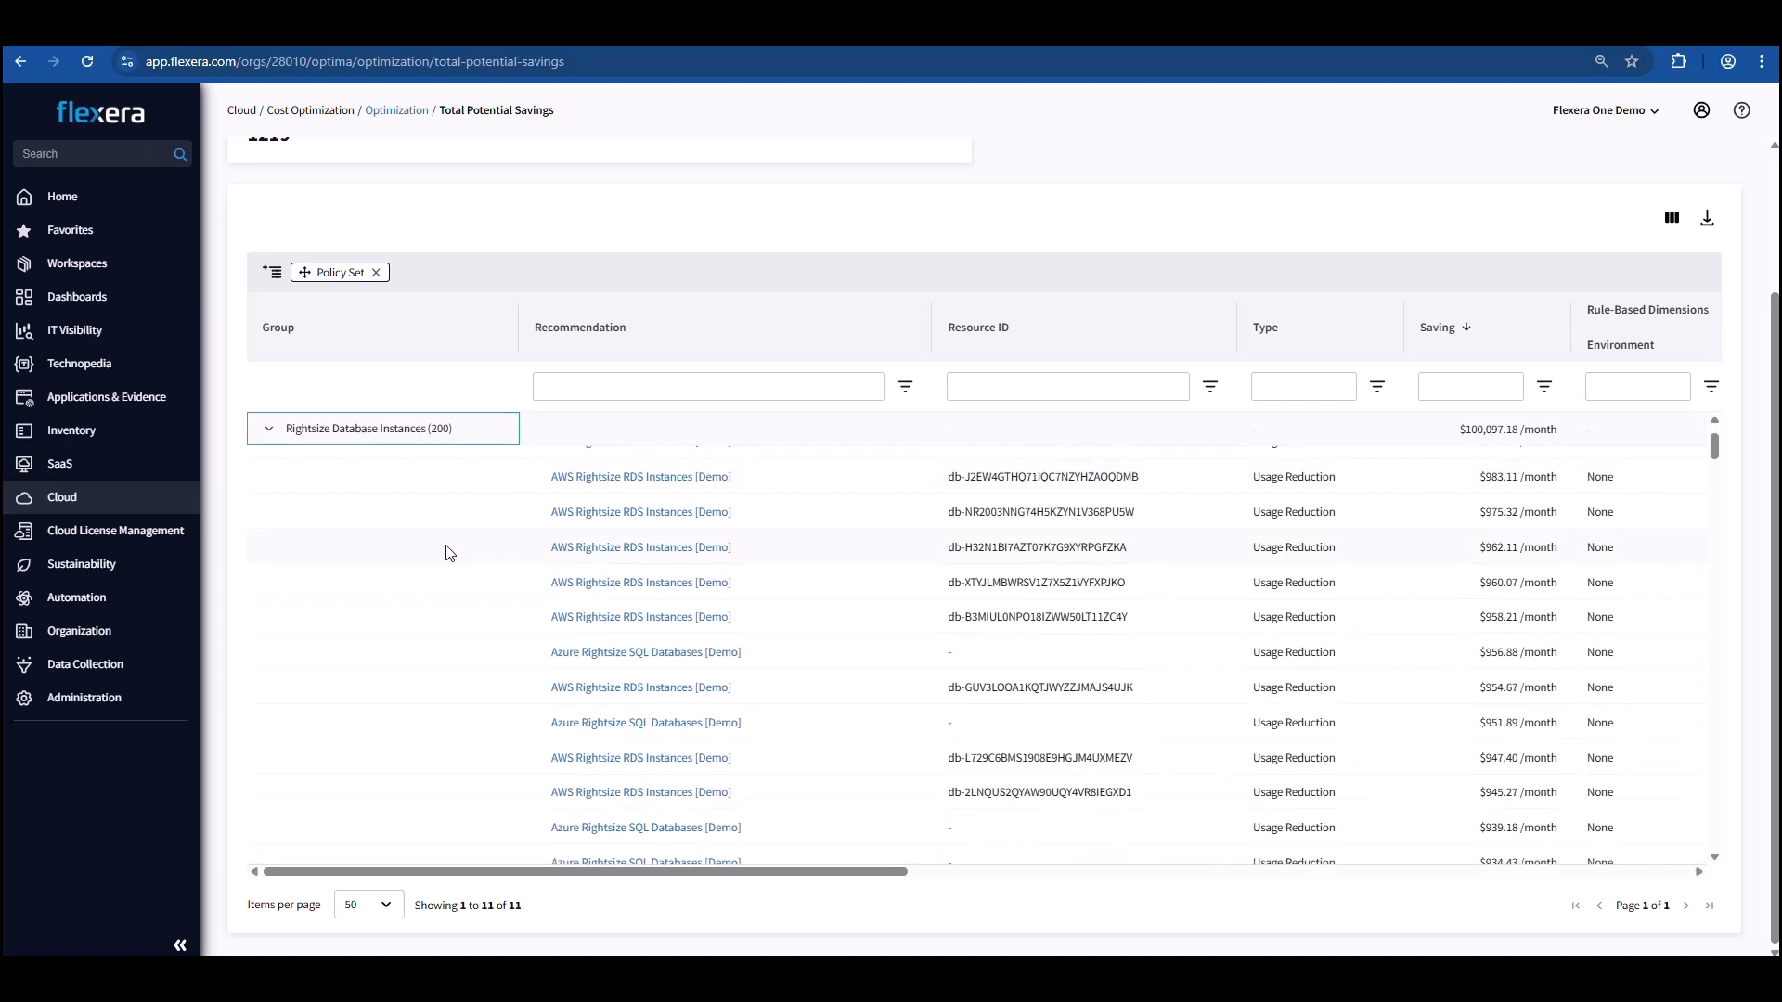
scroll(449, 553, down, 3)
scroll(449, 553, down, 4)
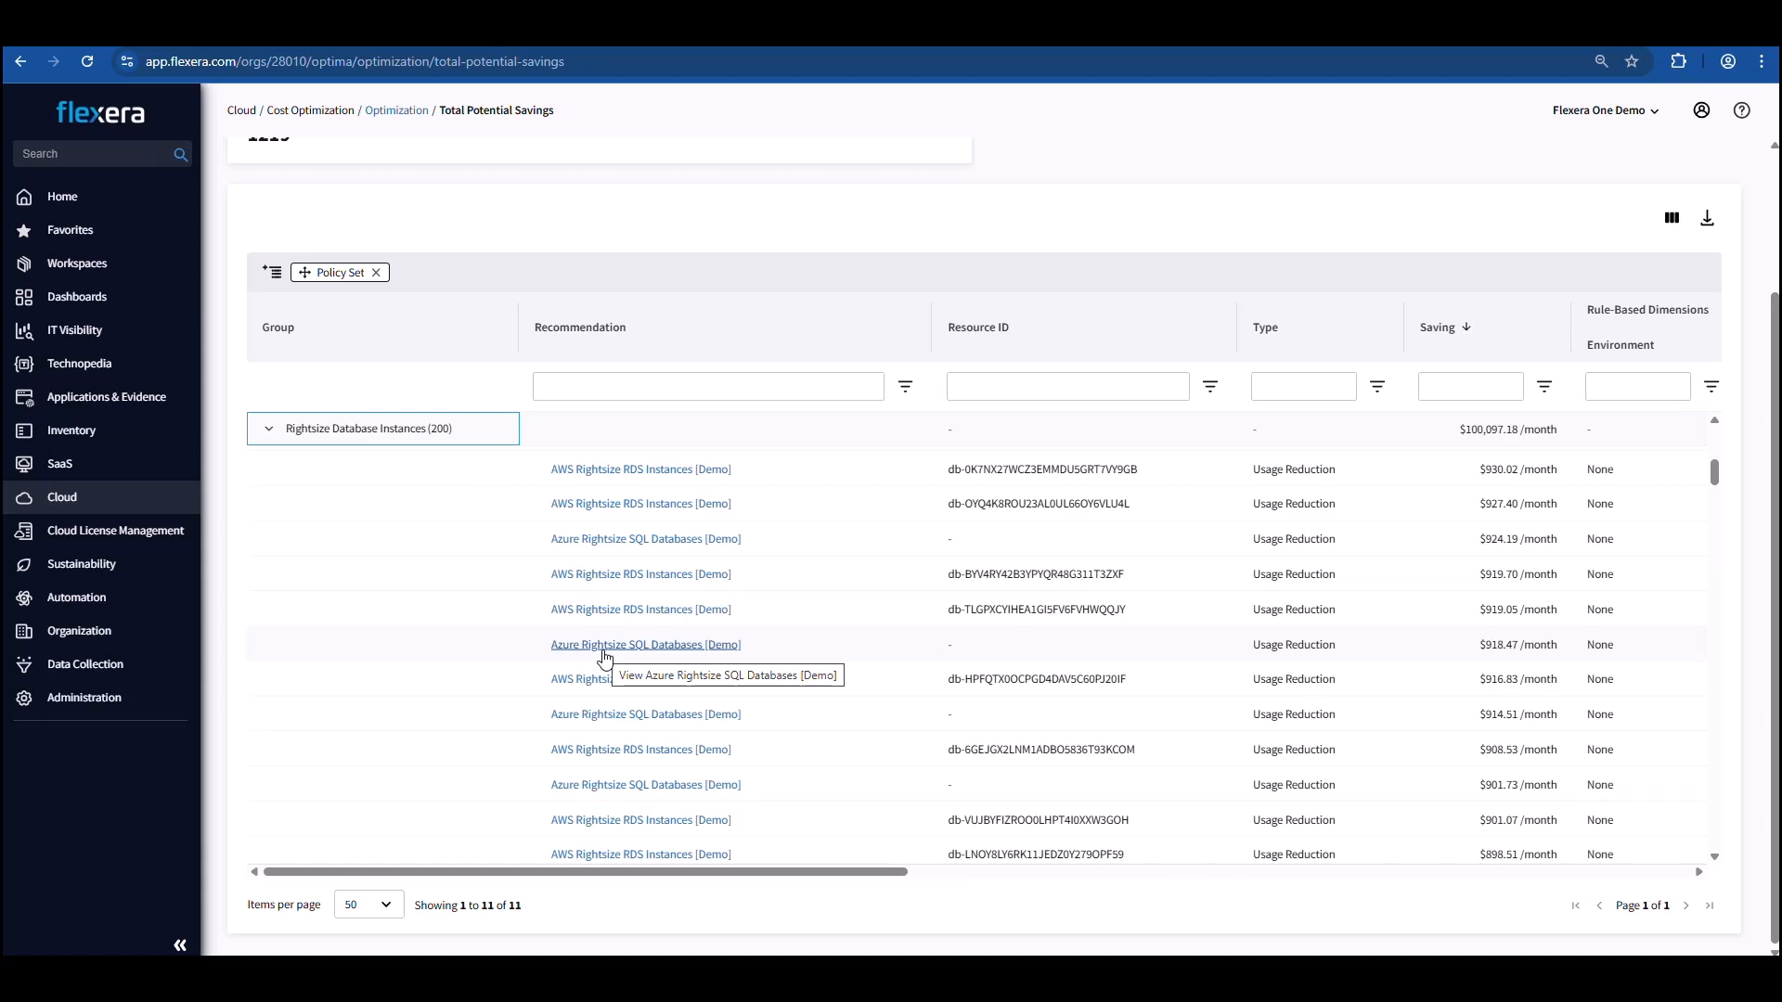
click(605, 650)
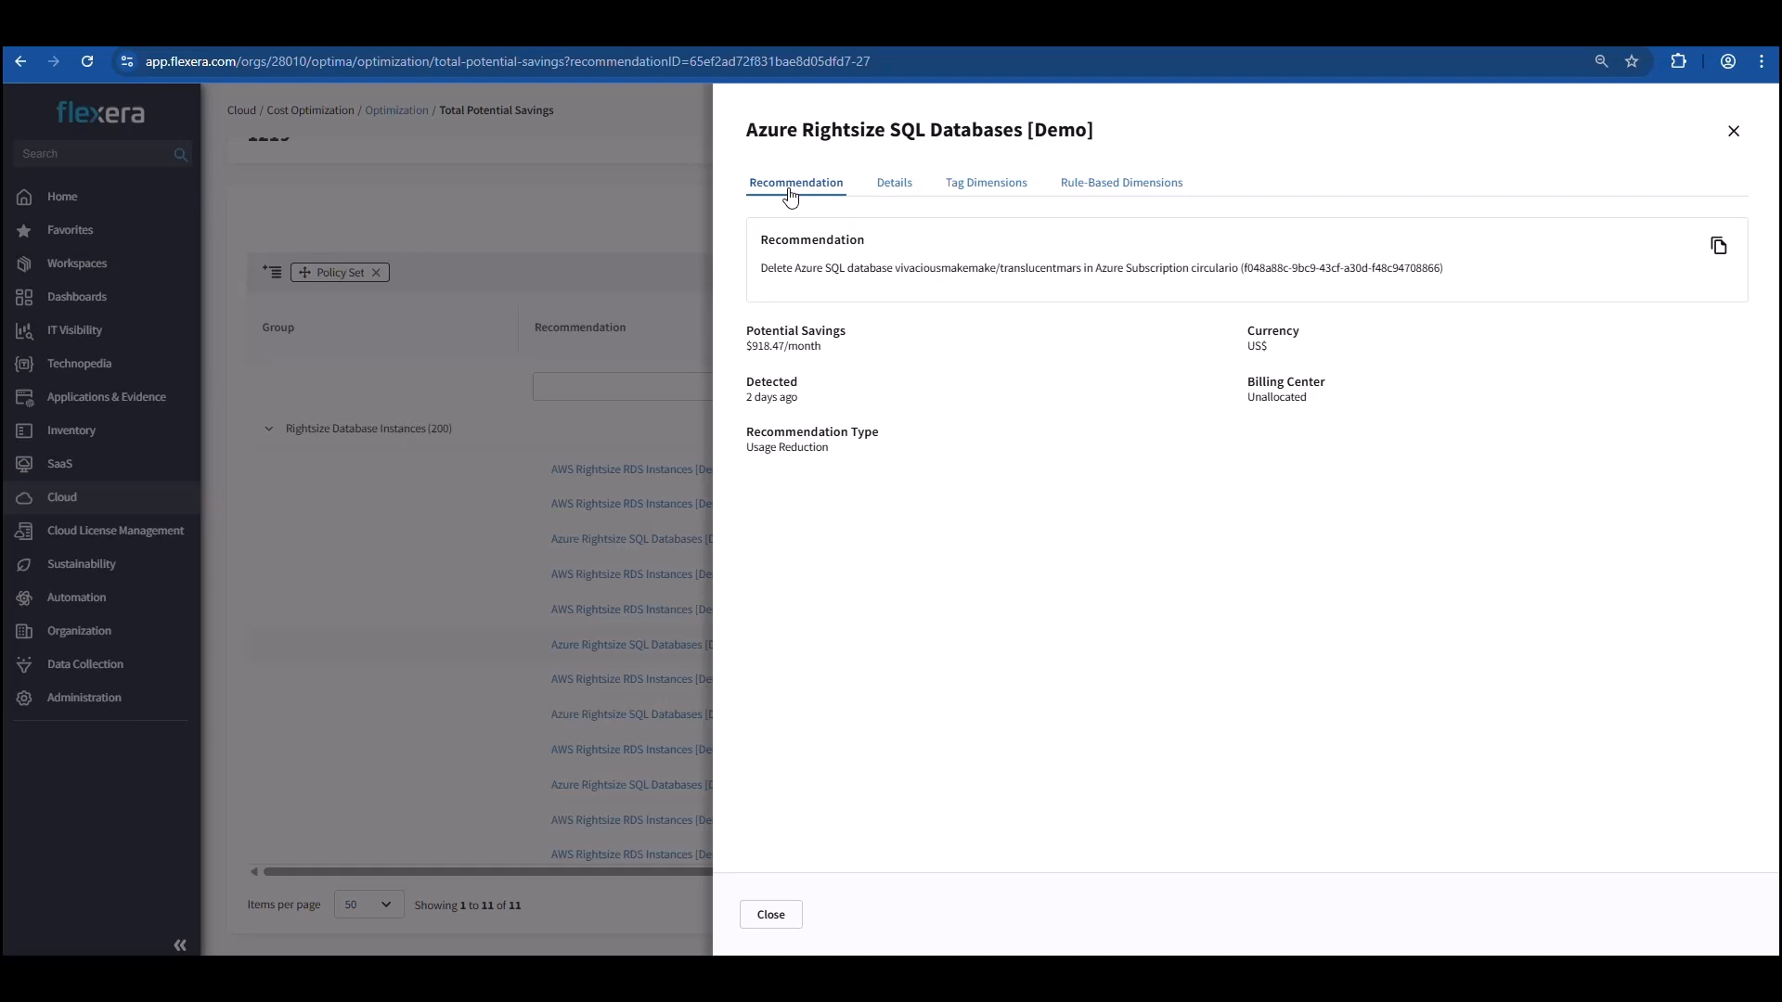
Examine the recommendation's potential savings, resource details, tag dimensions and rule-based dimensions, and close it.
drag(752, 348, 799, 349)
click(894, 188)
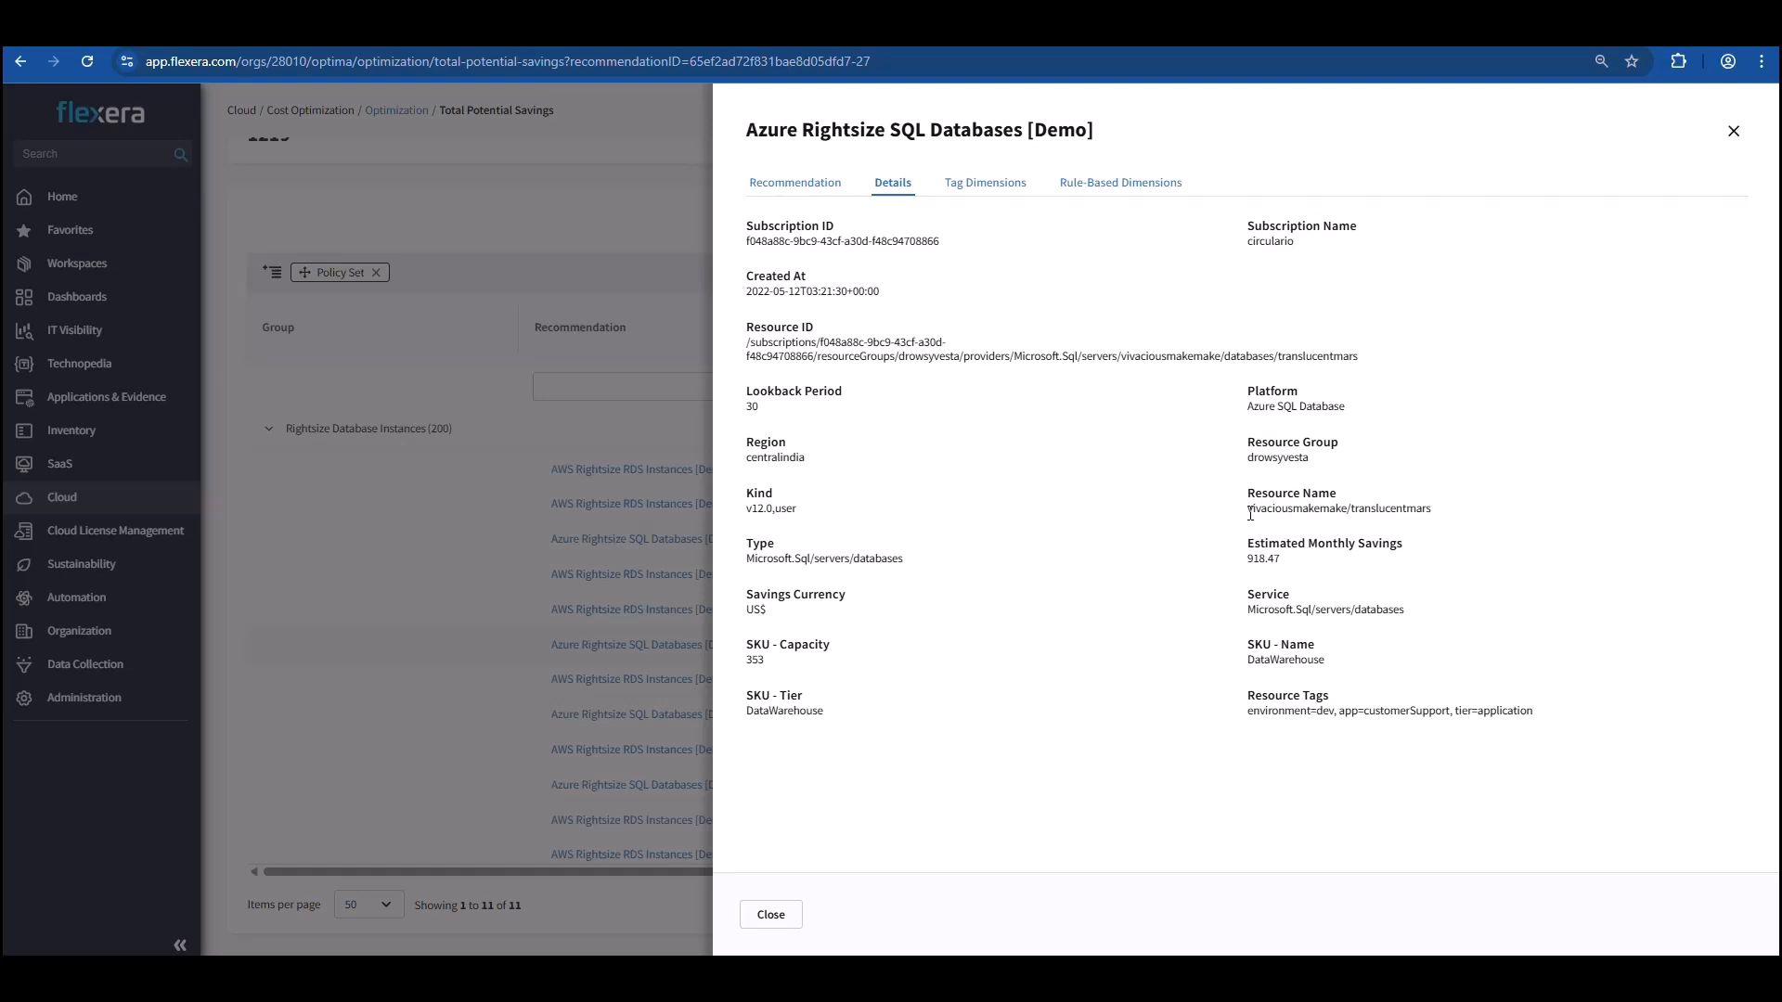
drag(1245, 508, 1456, 516)
click(1285, 481)
click(976, 190)
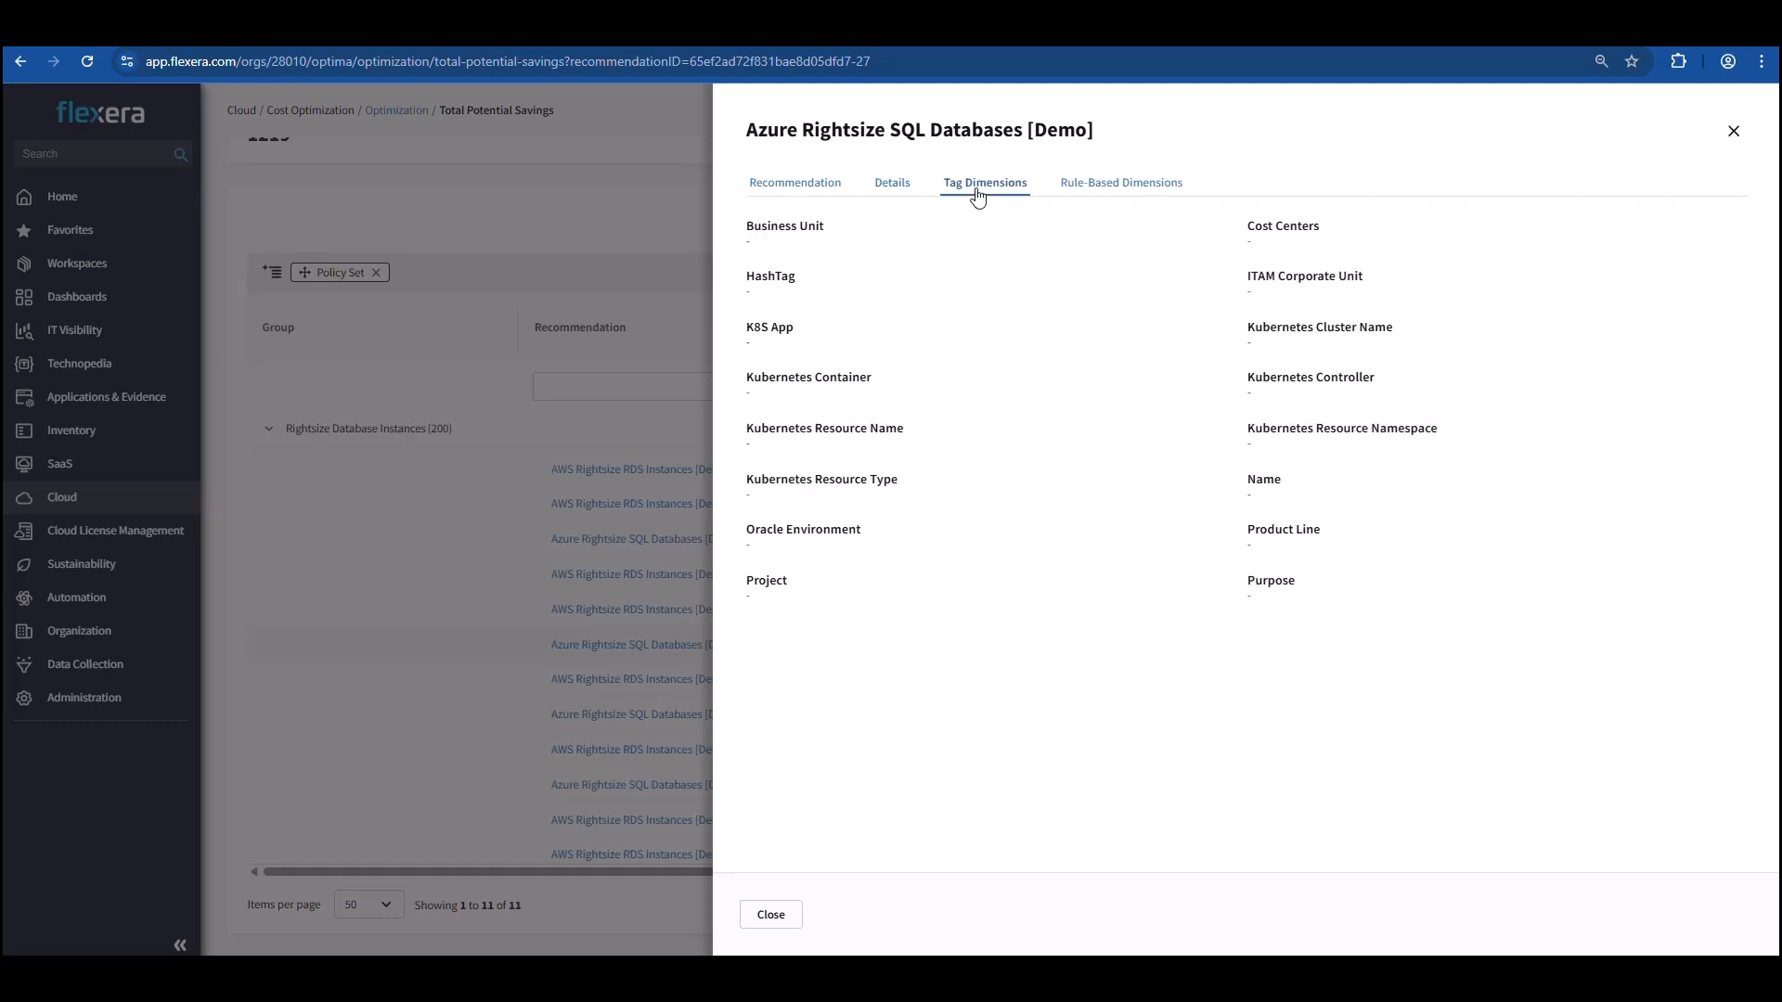
click(1162, 193)
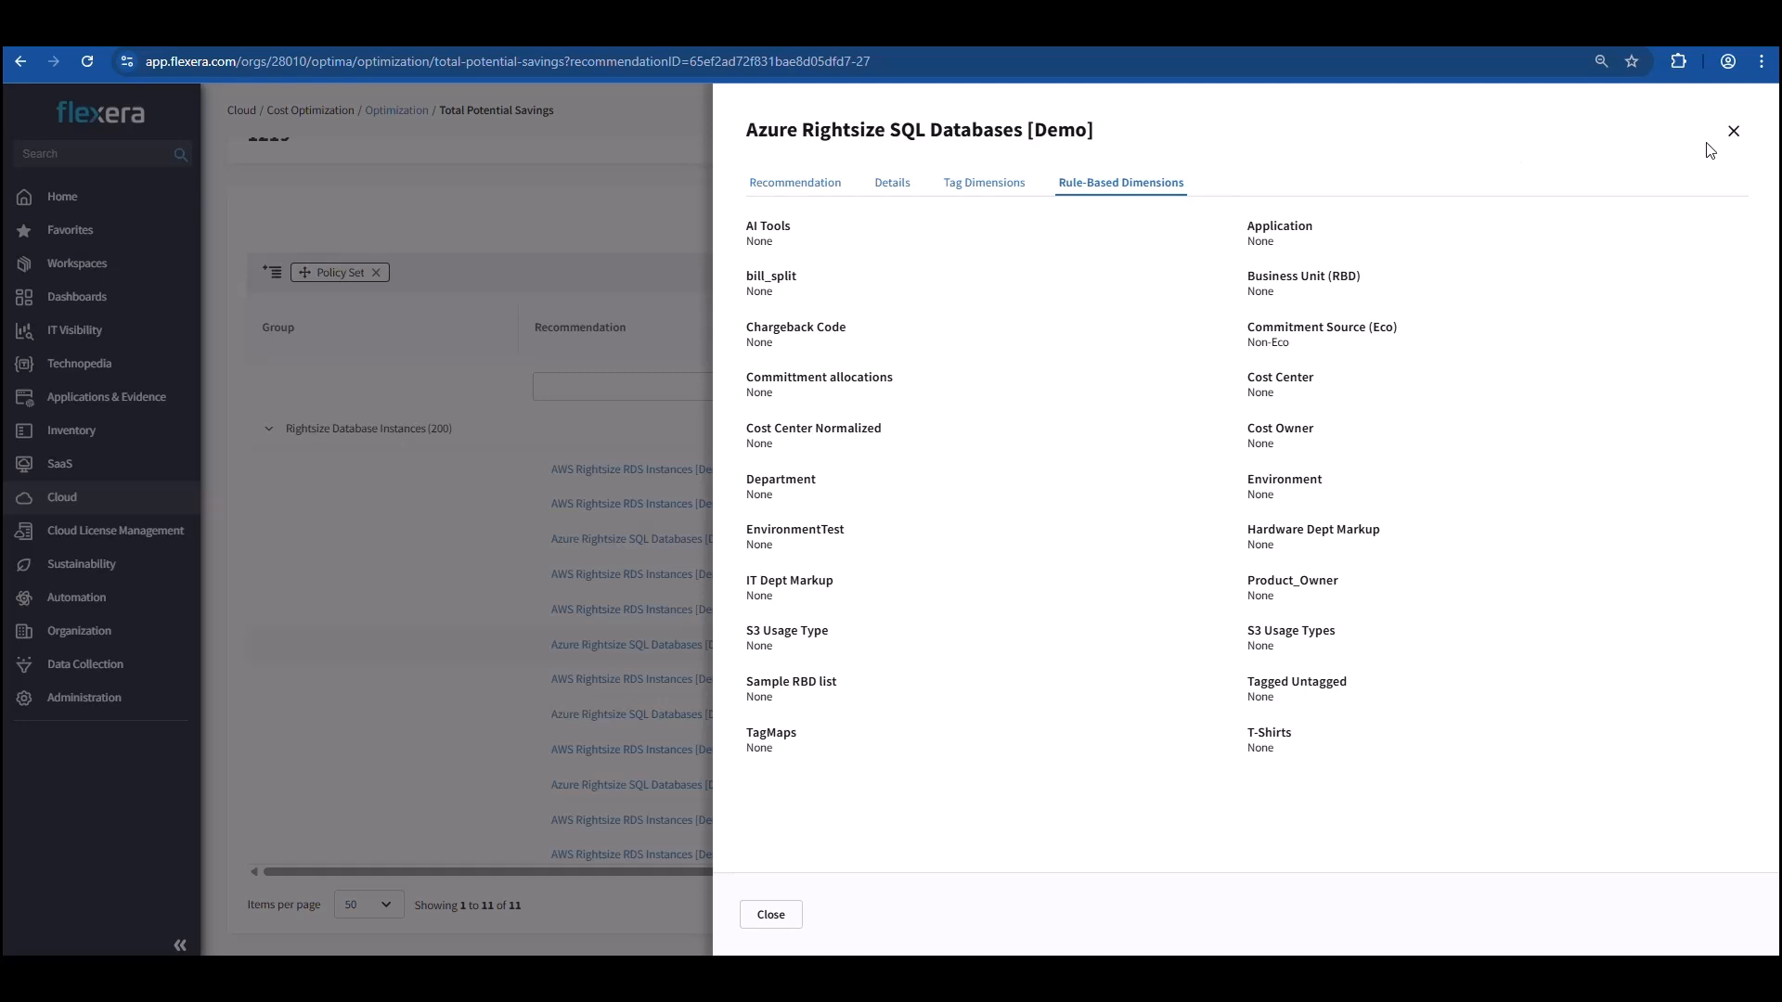
click(1733, 131)
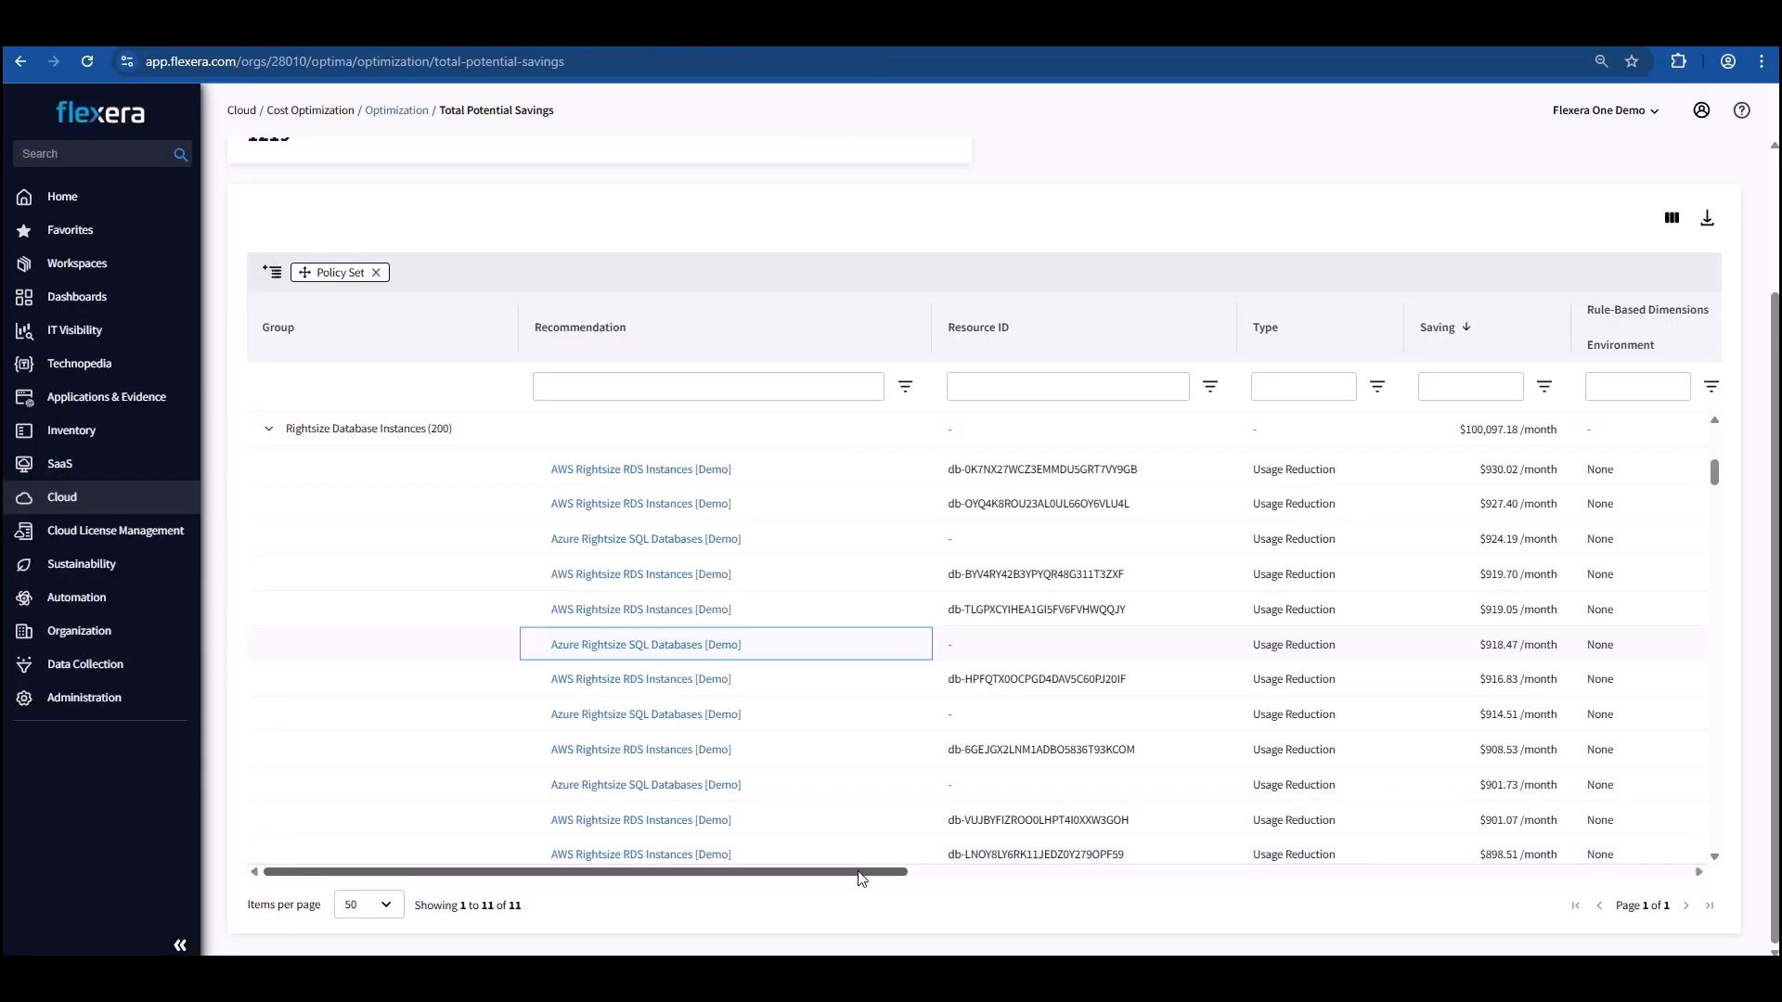
drag(863, 874, 847, 909)
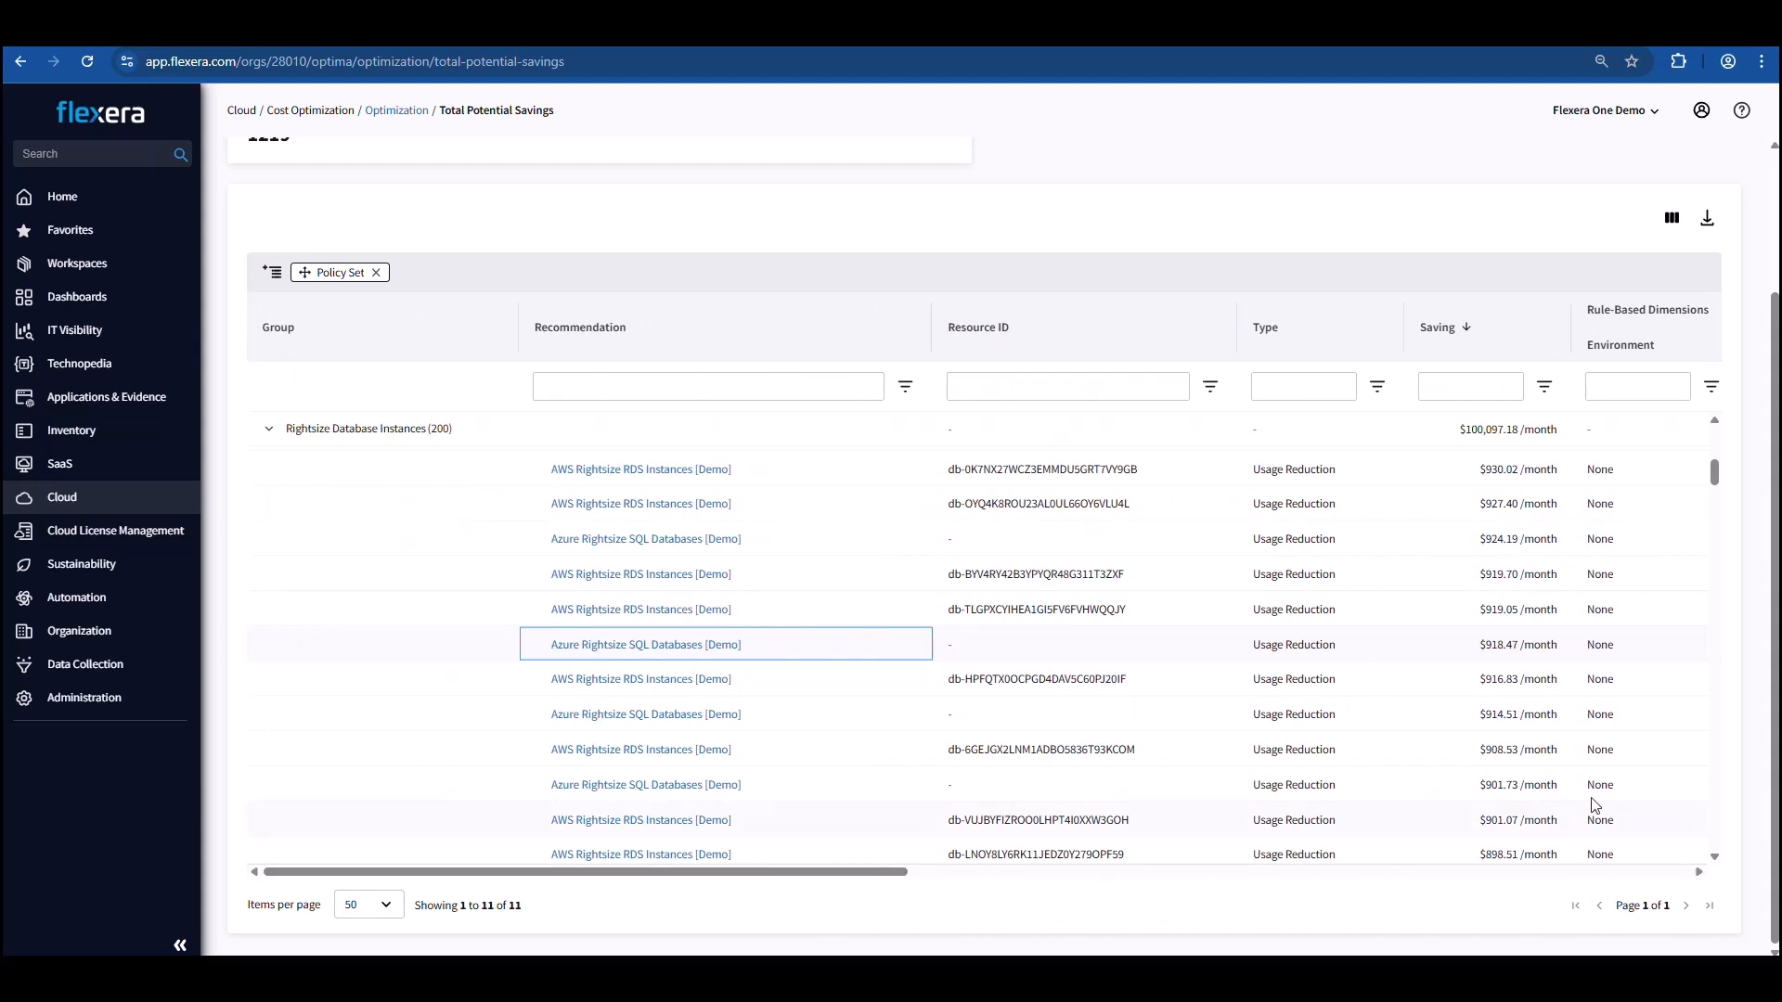